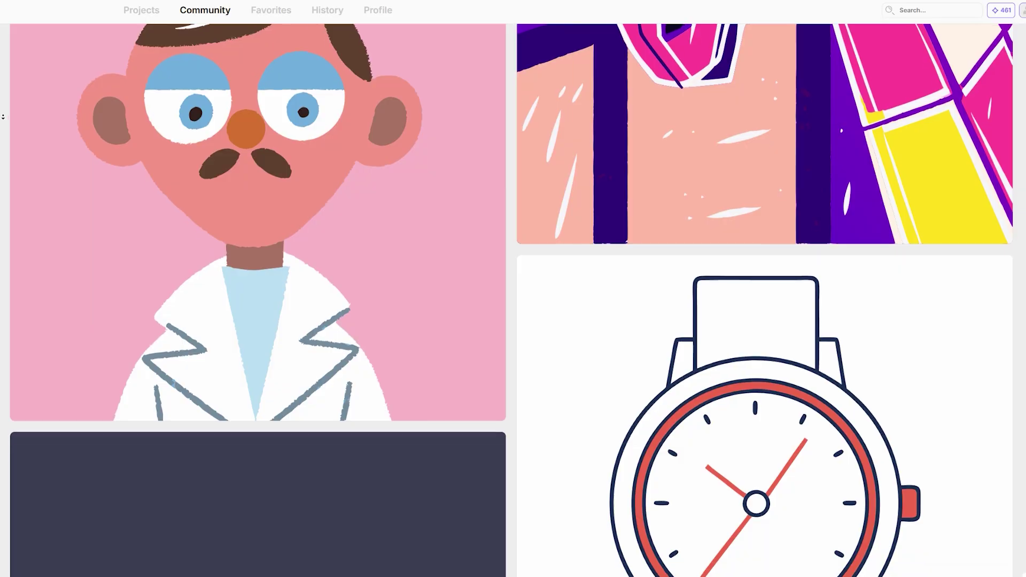
Step: Add an image card and create a new custom style named 'Mascot V3 Test'
scroll(3, 117, down, 4)
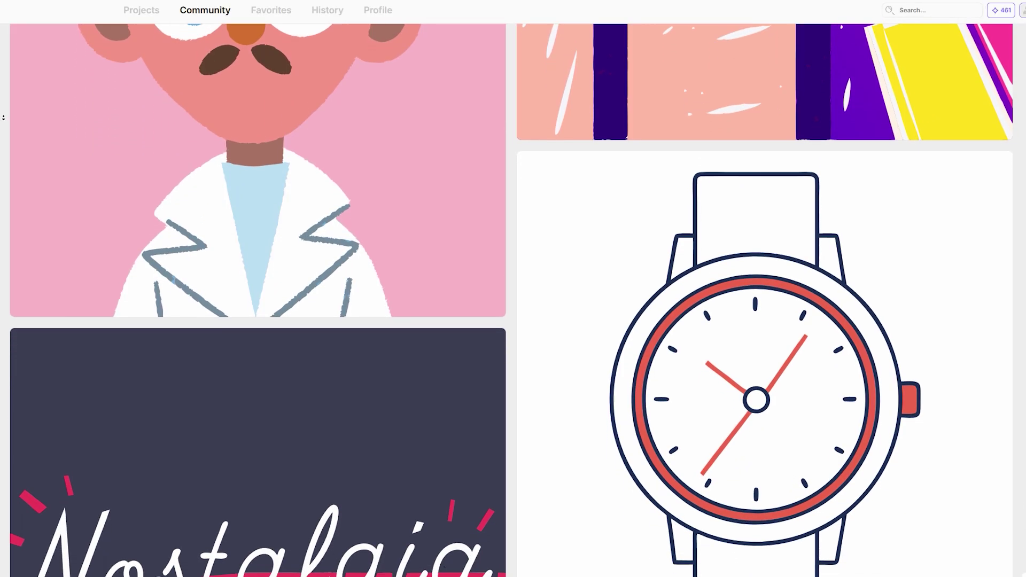
scroll(4, 121, down, 5)
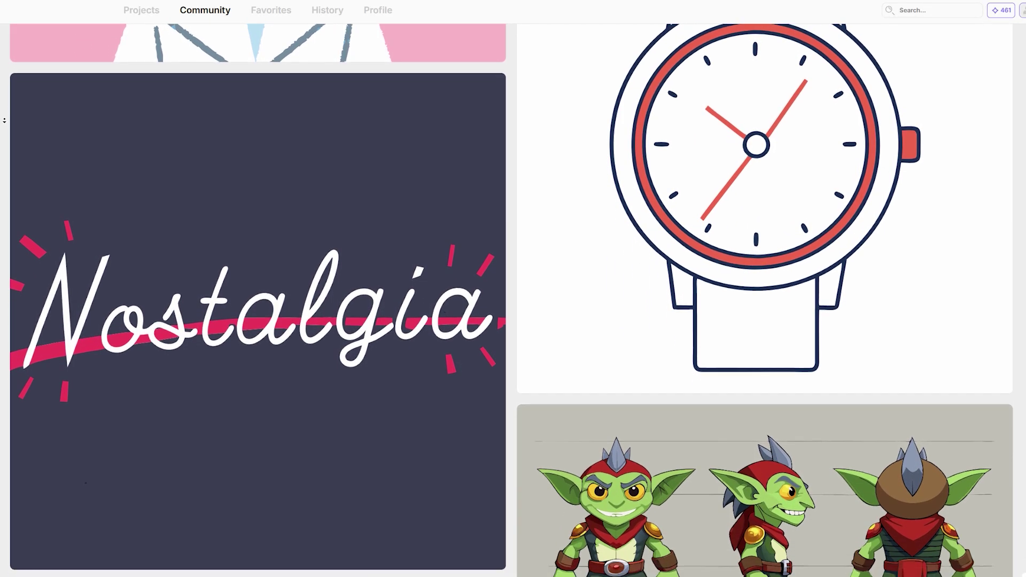
scroll(4, 122, down, 6)
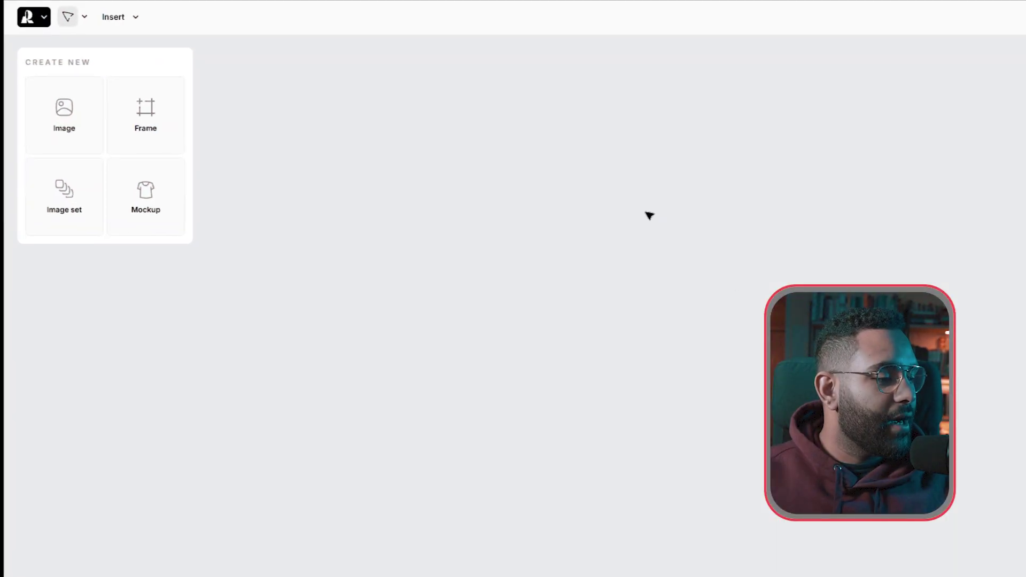
click(101, 178)
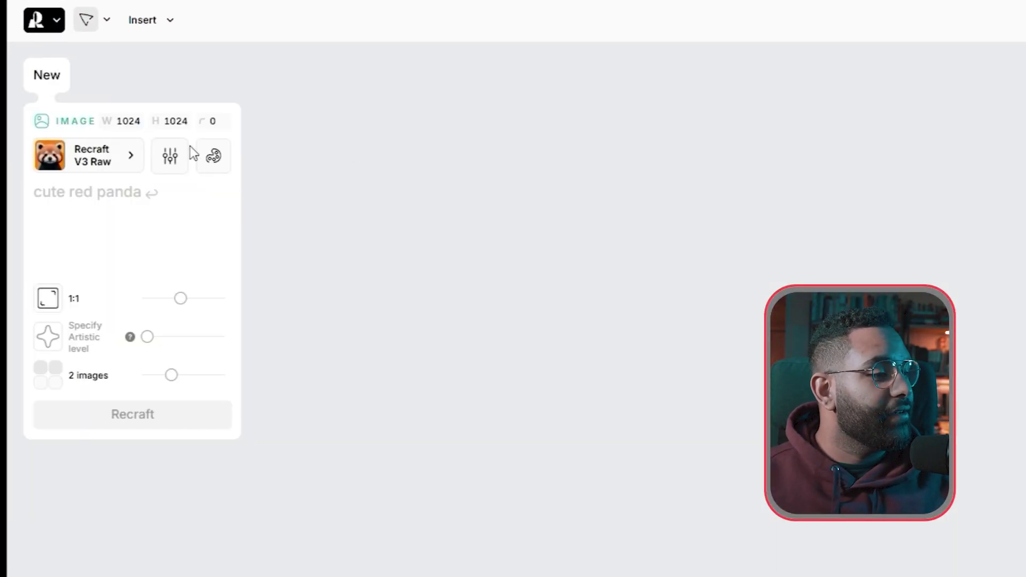
click(131, 160)
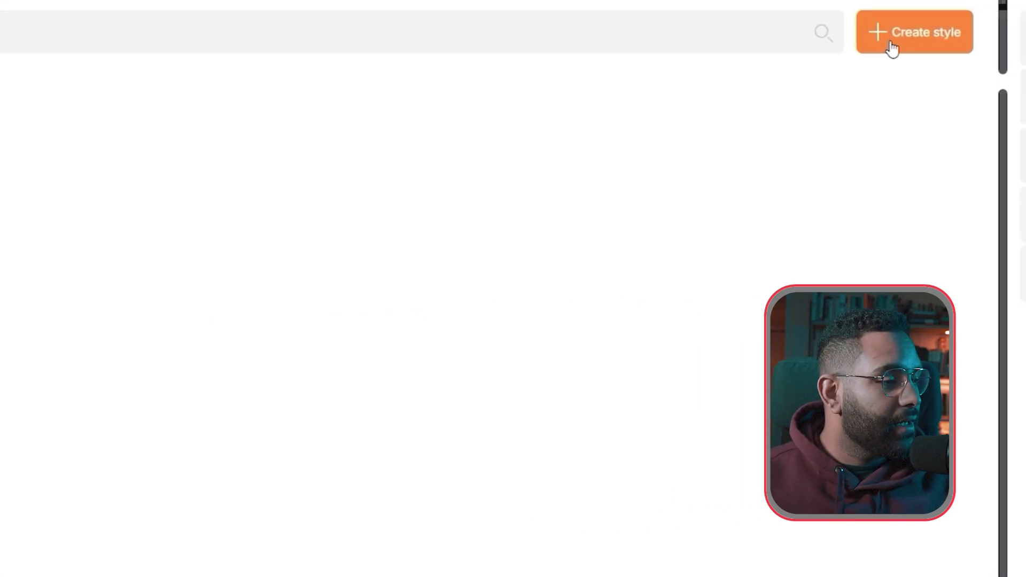
click(990, 42)
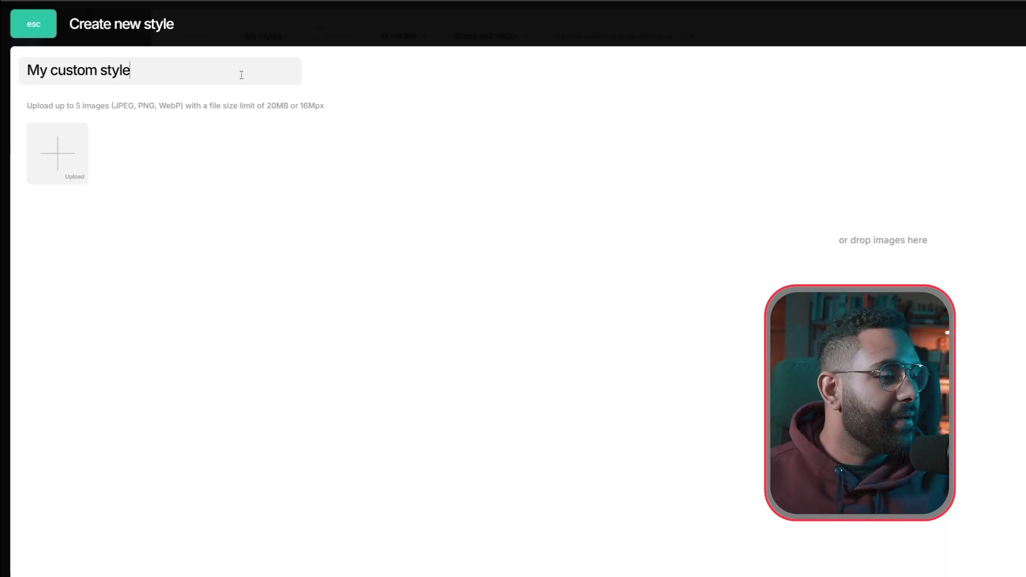
drag(241, 74, 15, 87)
text(Mascot V3 Test)
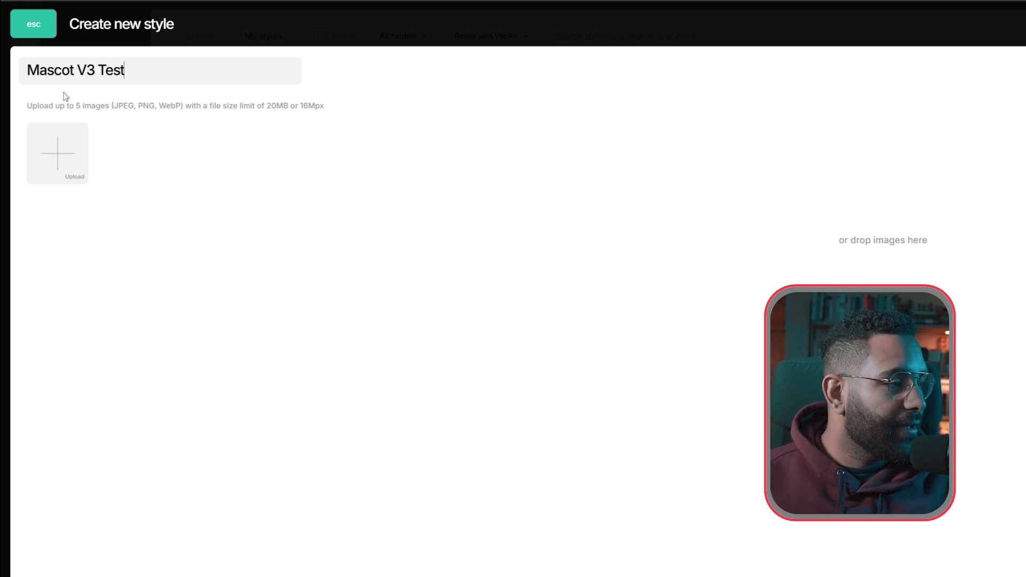
Step: Upload five mascot logo images as references for the style
click(67, 156)
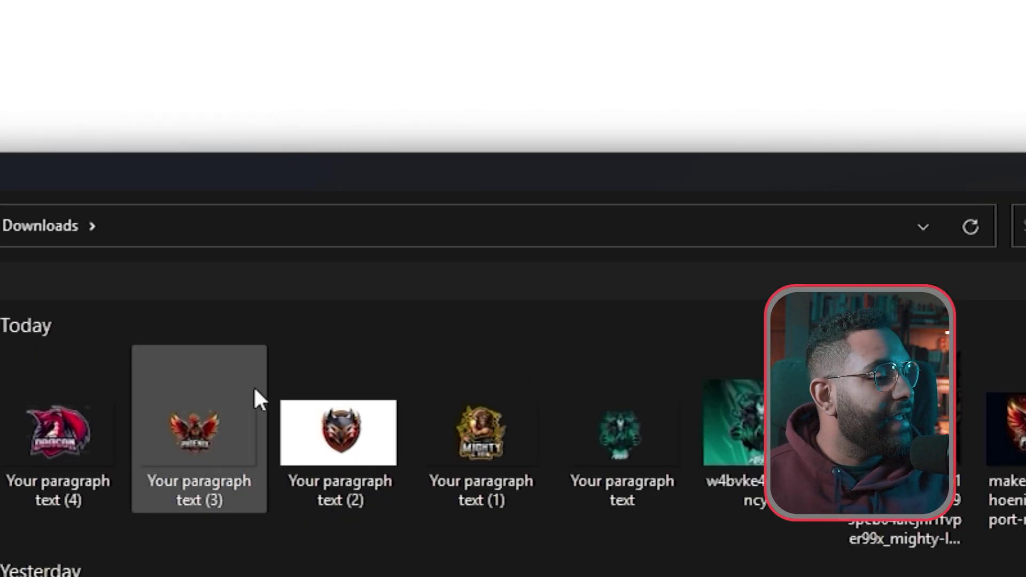
click(111, 411)
ctrl+click(233, 424)
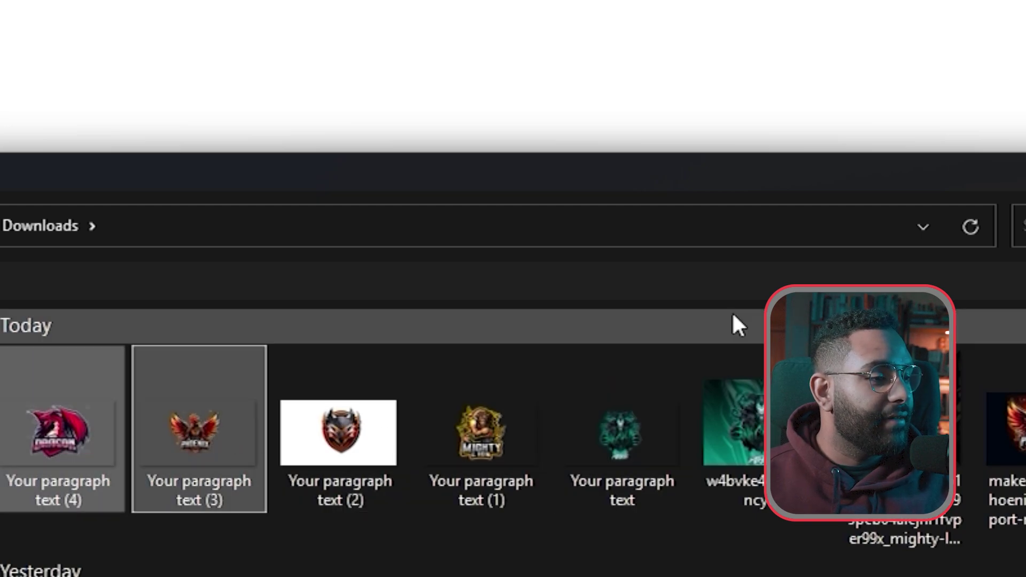
ctrl+click(493, 428)
ctrl+click(649, 448)
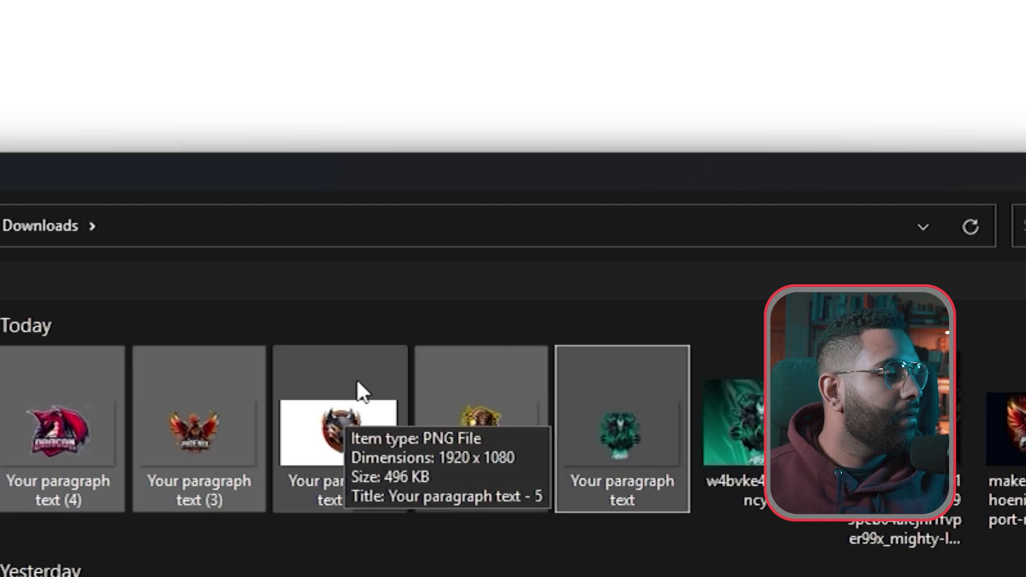
ctrl+click(364, 418)
key(Return)
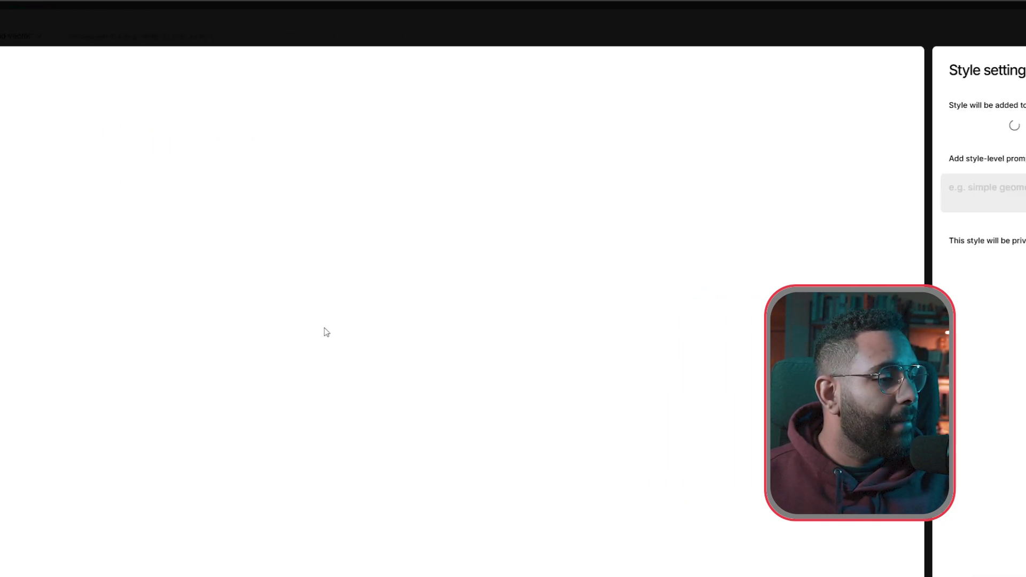
Step: Set the style category to Vector art with the style prompt 'Detailed, Colorful, Mascot logo'
click(752, 145)
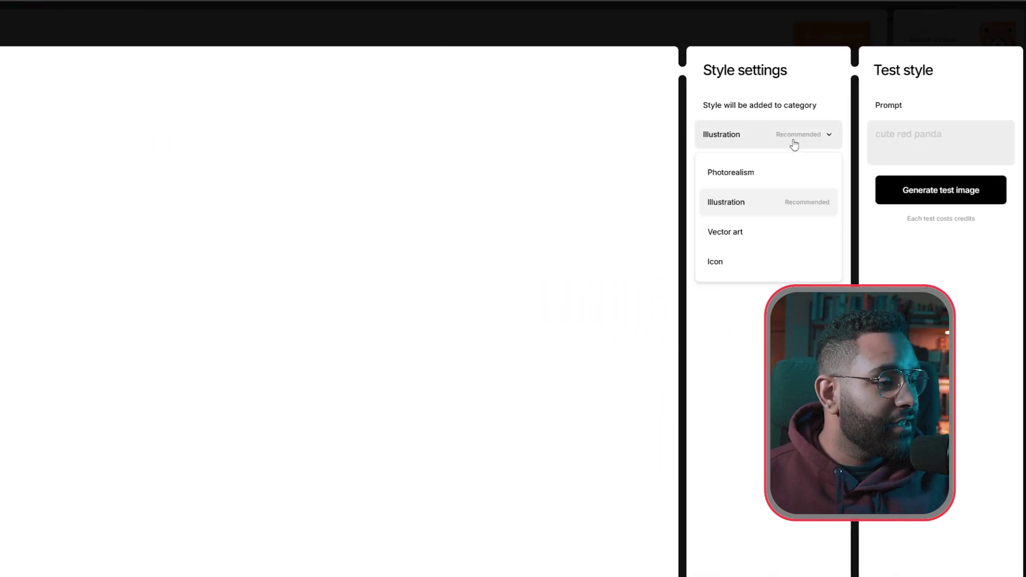
click(730, 236)
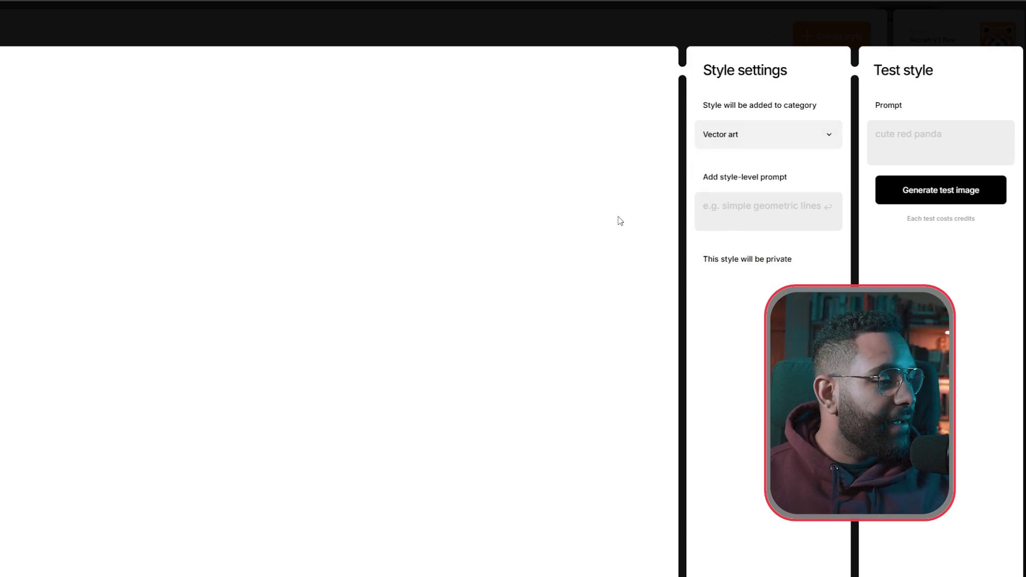
click(768, 203)
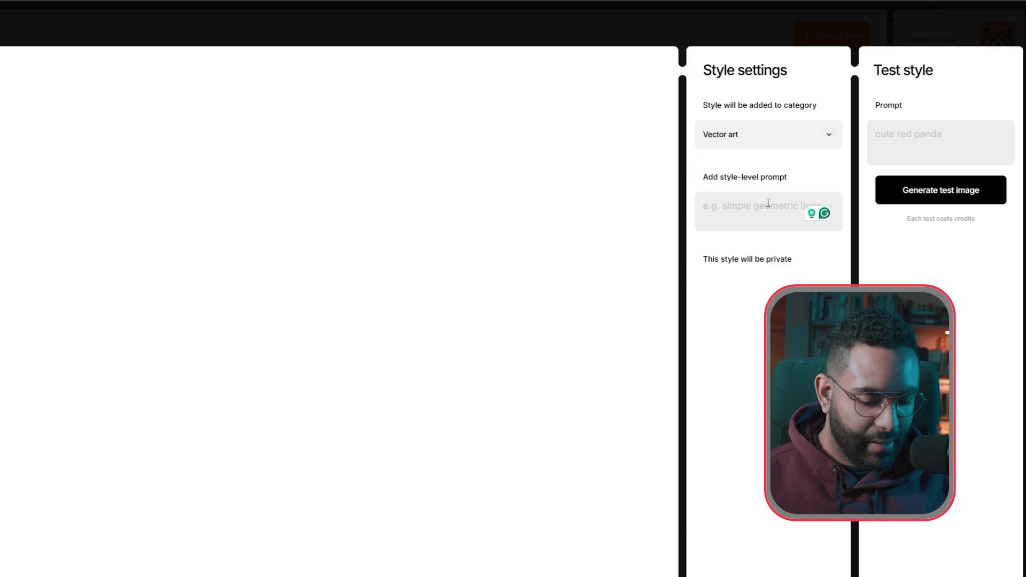
text(Detailed, Colorful, Mascot logo)
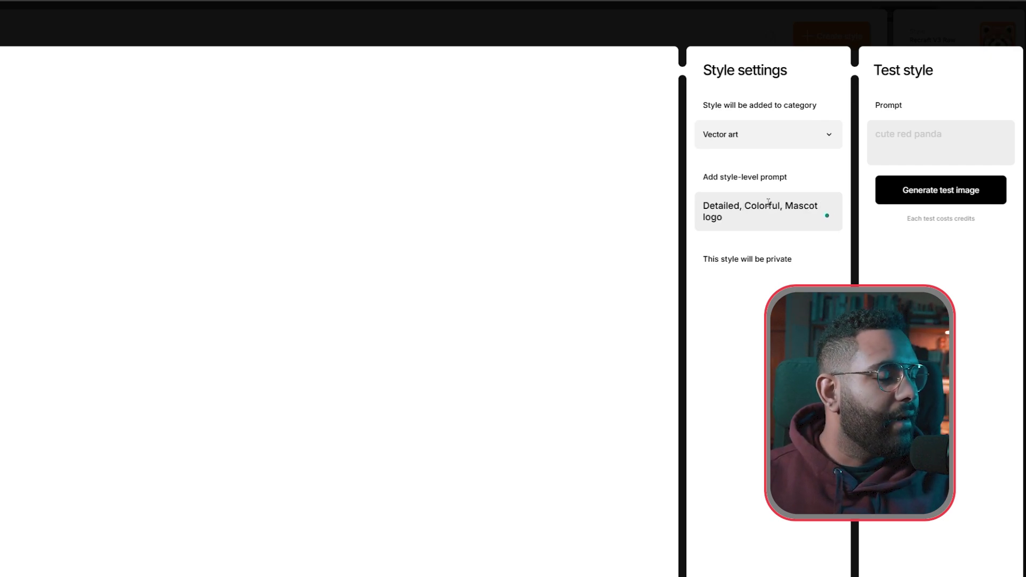
Step: Generate a 'cute panda' test image with the new style
click(964, 136)
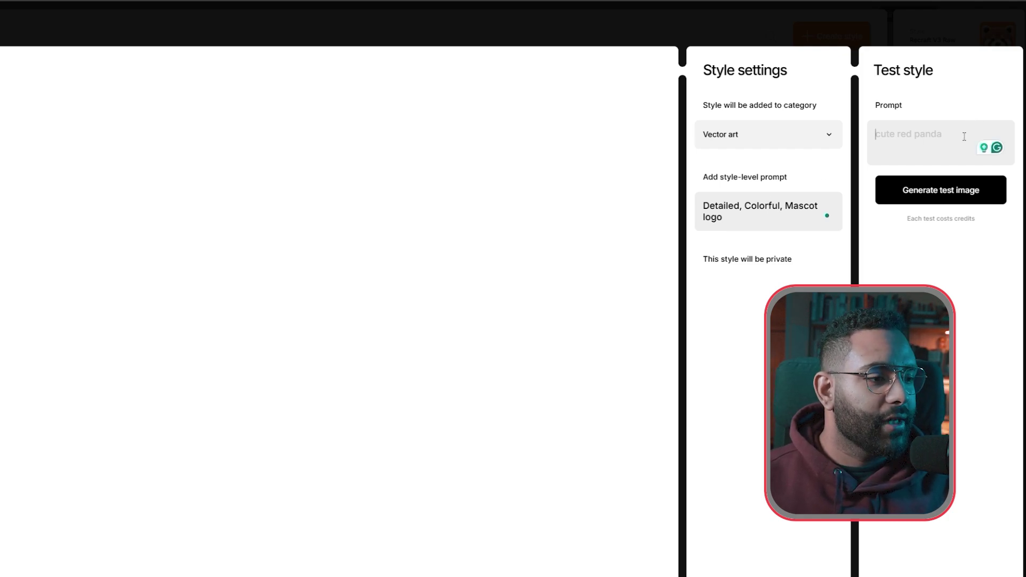
text(cut)
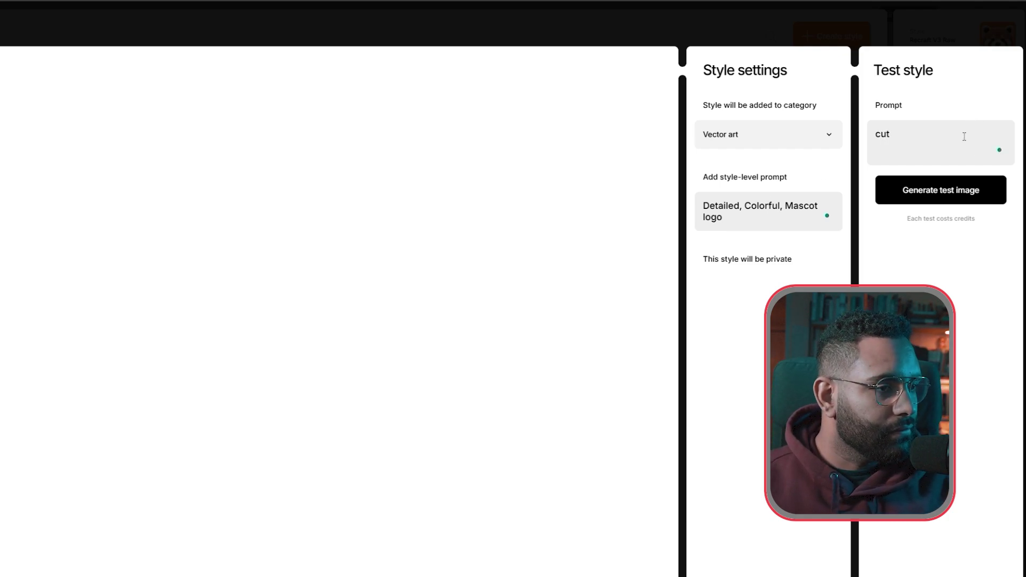
text(e p)
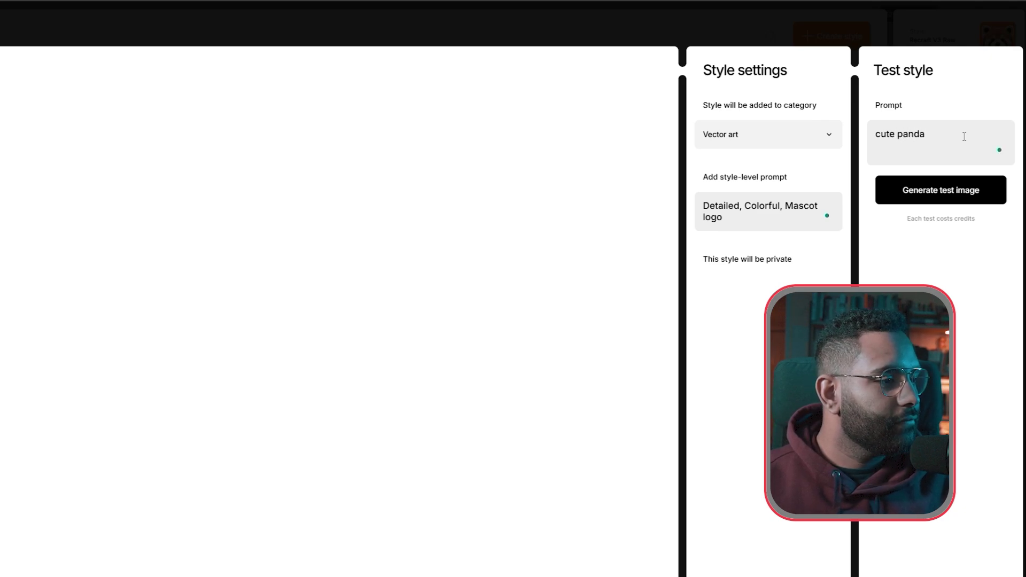
text(anda)
click(957, 196)
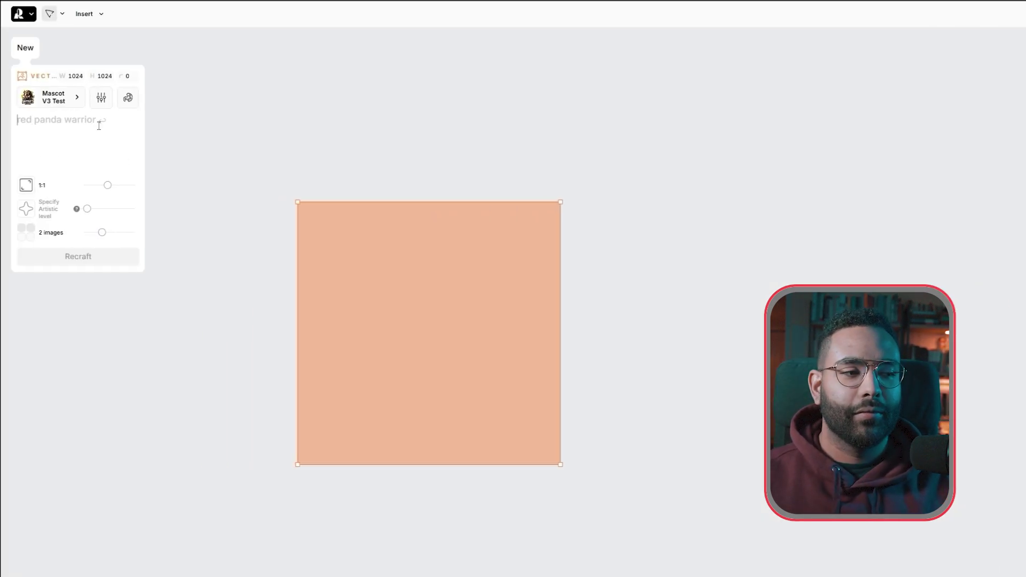
Step: Write 'Agressive Blue dragon with thunder powers' as the prompt and set Artistic level to Expressive
text(R)
key(BackSpace)
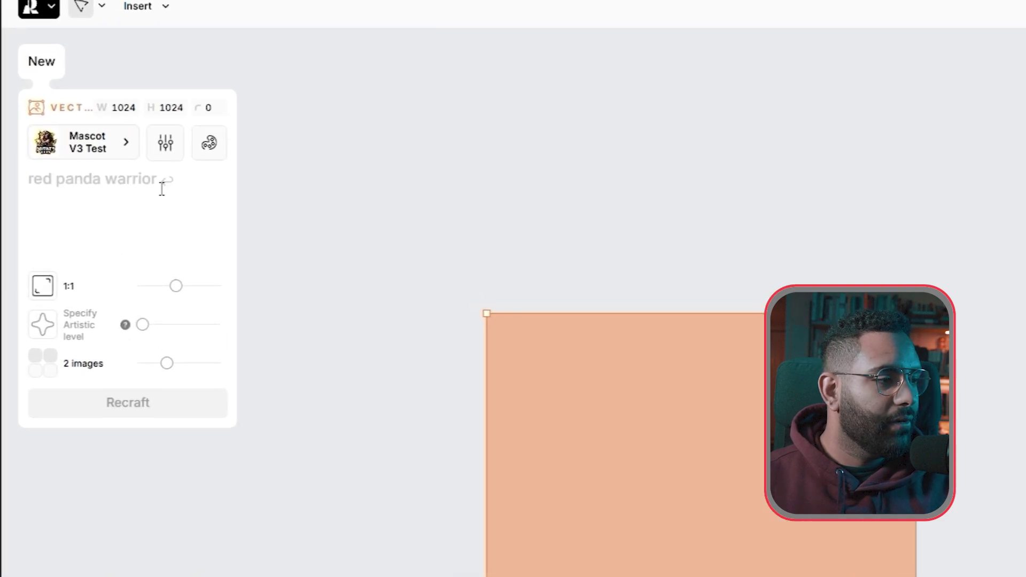
text(Blu)
text(e d)
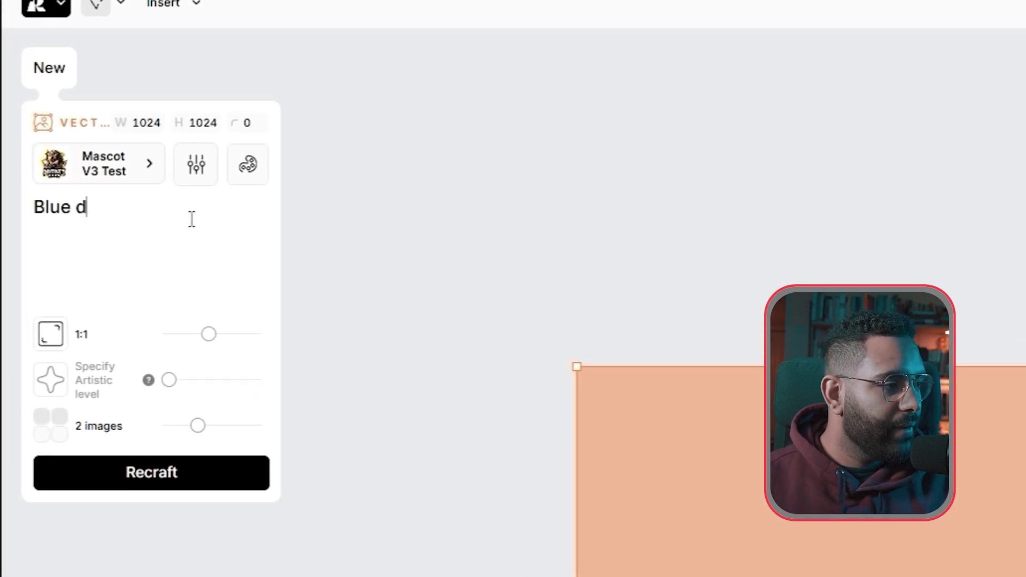
text(ragon with th)
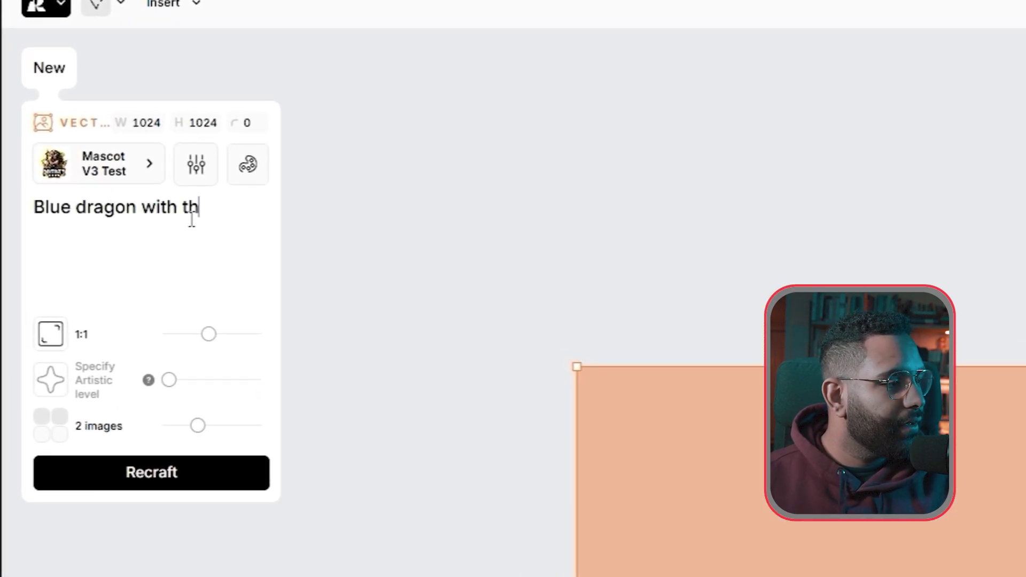
text(unde)
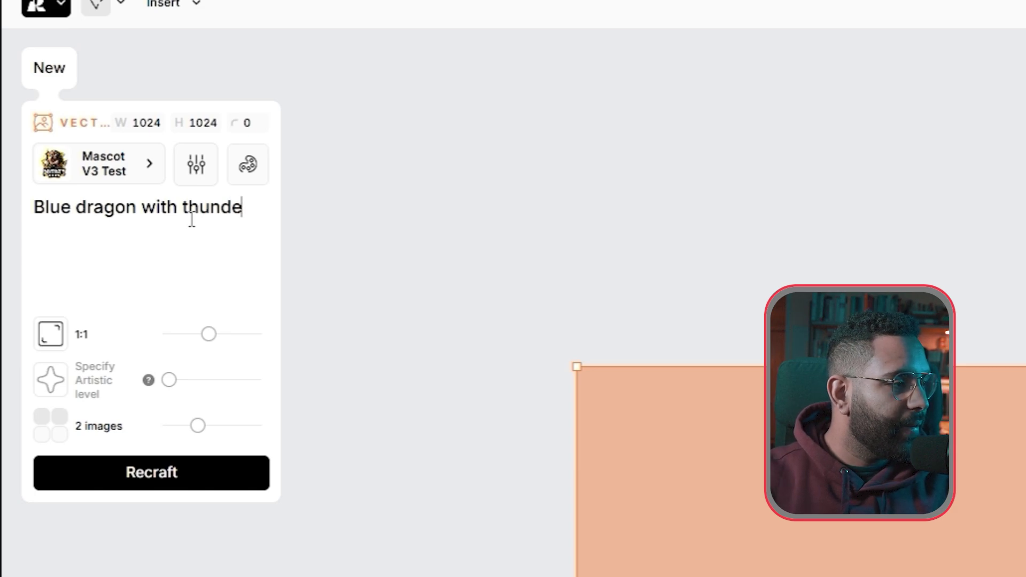
text(r power)
click(33, 208)
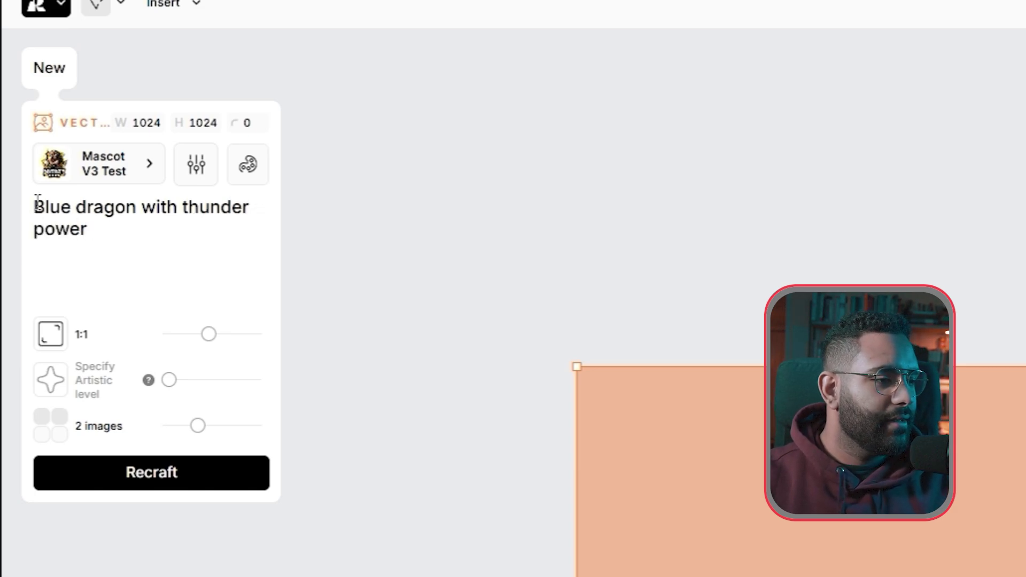
text(Agressive)
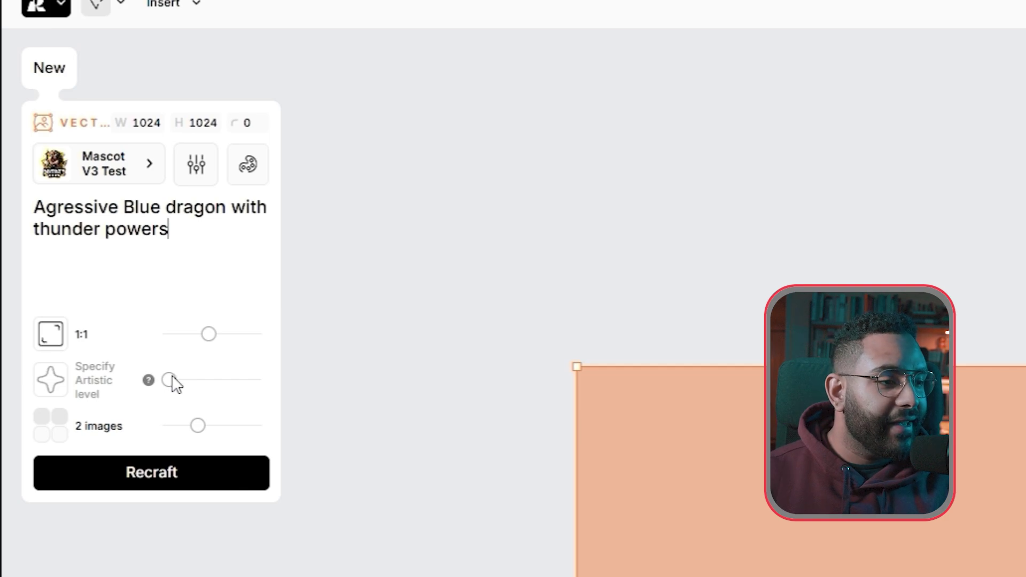
drag(174, 378, 221, 374)
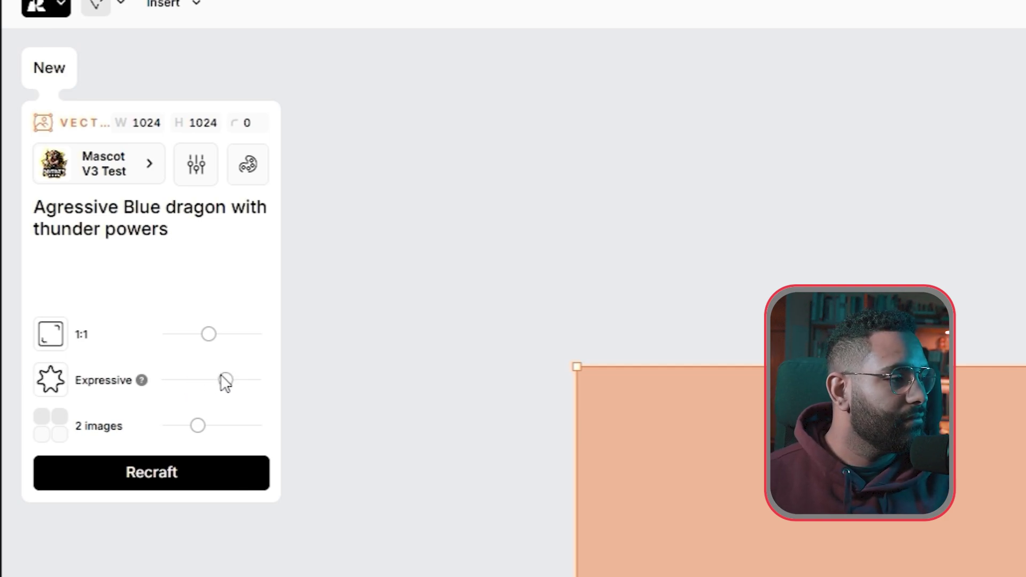
Step: Shuffle colour palettes, apply the dark blue and grey one, and generate dragon images
click(248, 167)
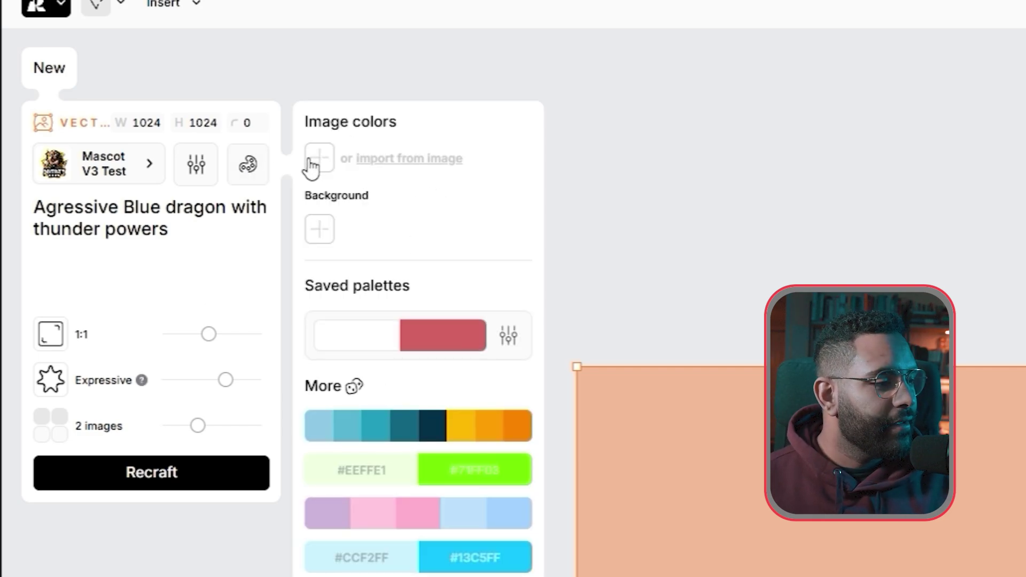
click(354, 386)
click(354, 385)
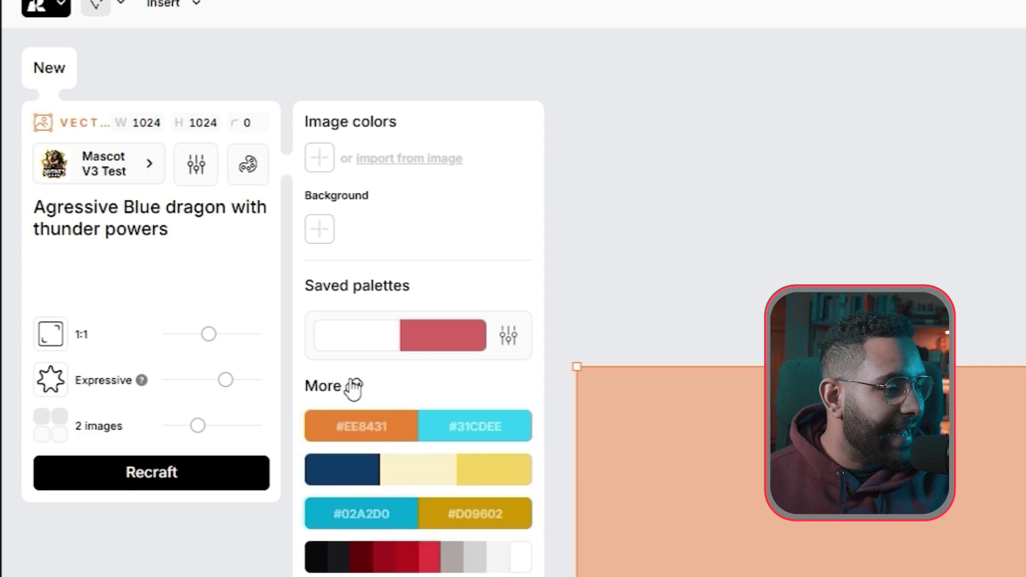
click(354, 386)
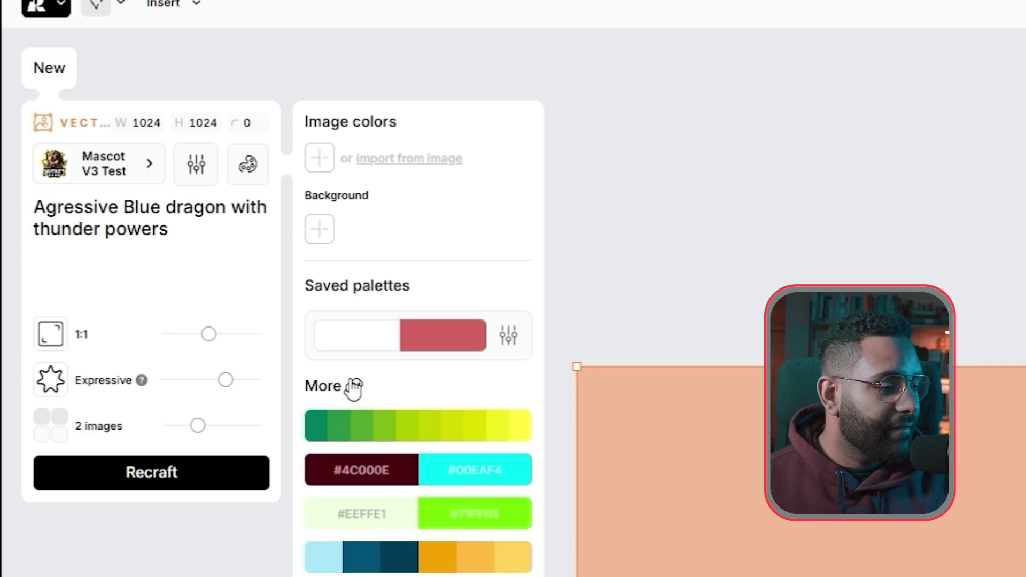
click(355, 386)
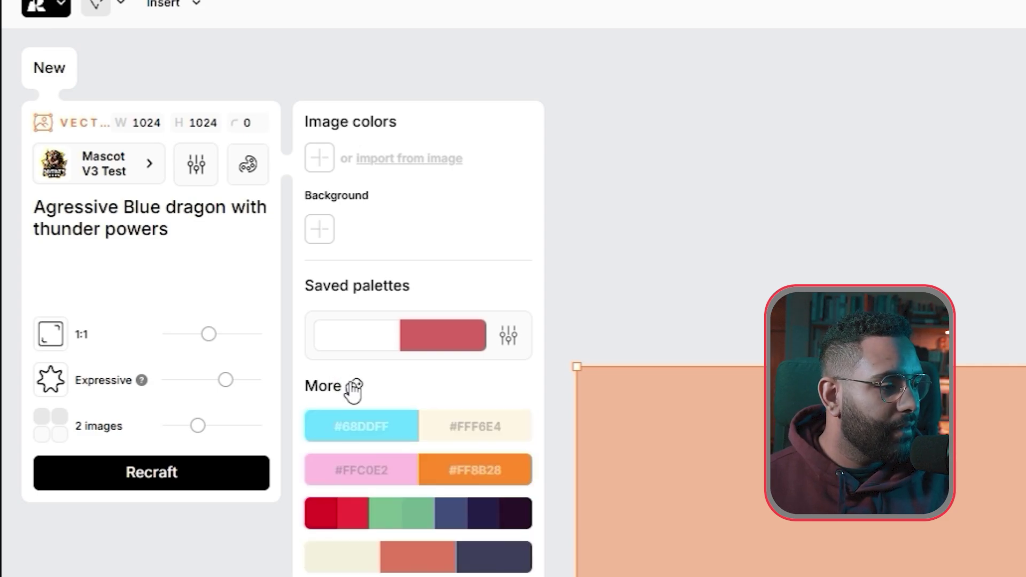
click(354, 386)
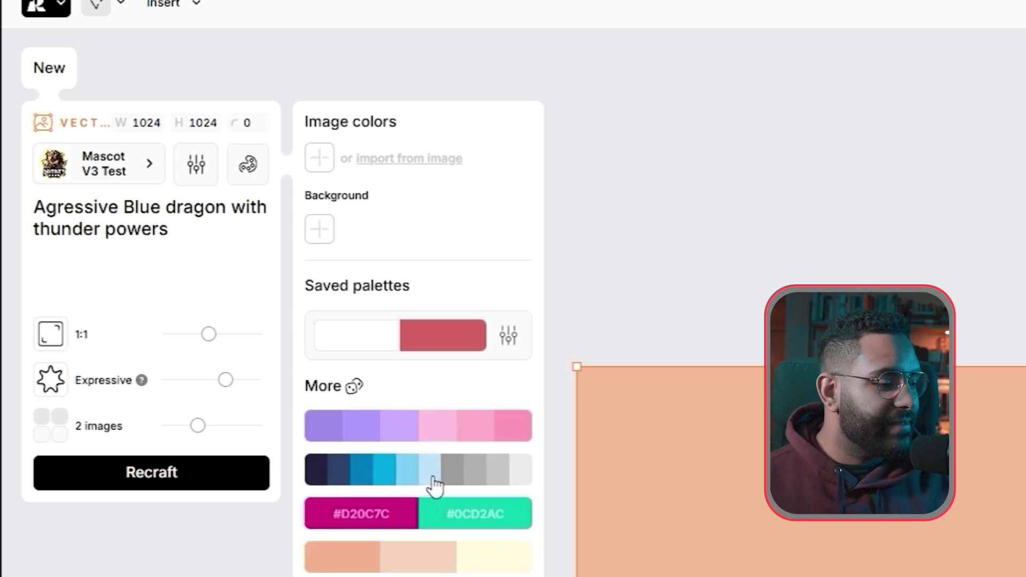
click(435, 486)
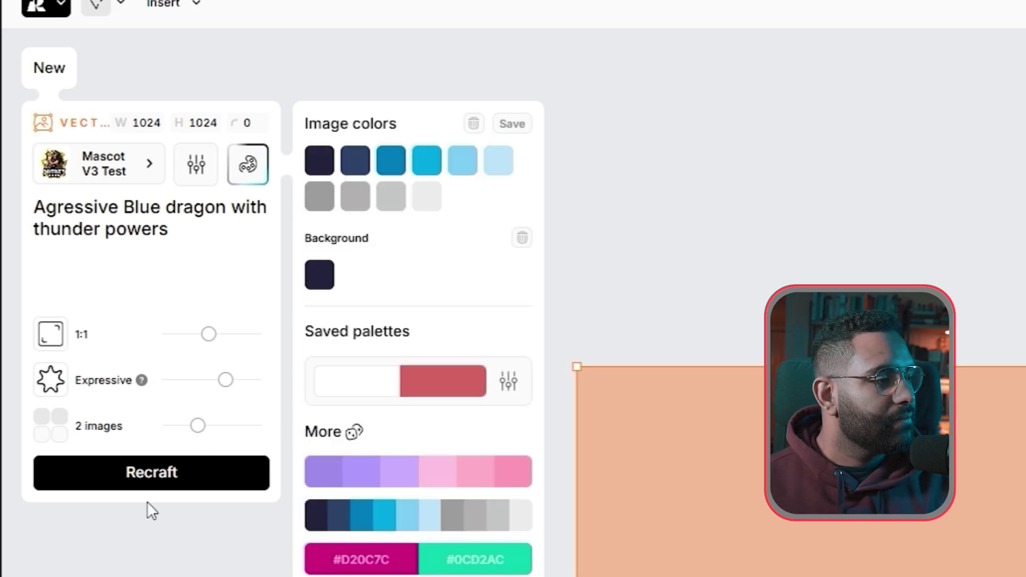
click(160, 475)
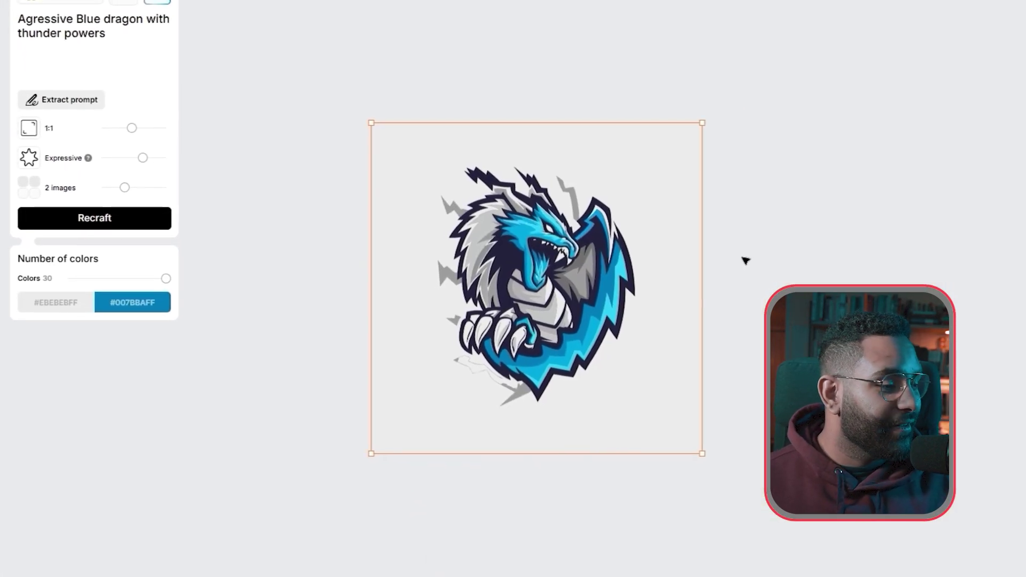
Step: Open the second dragon's vector colours and try the saved red palette
scroll(508, 279, up, 5)
click(911, 570)
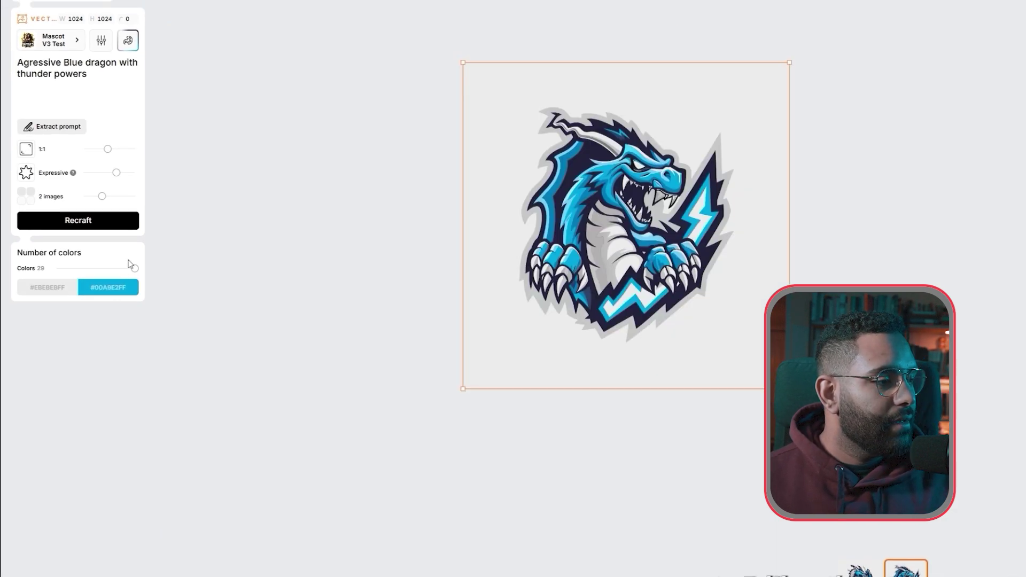
double_click(602, 207)
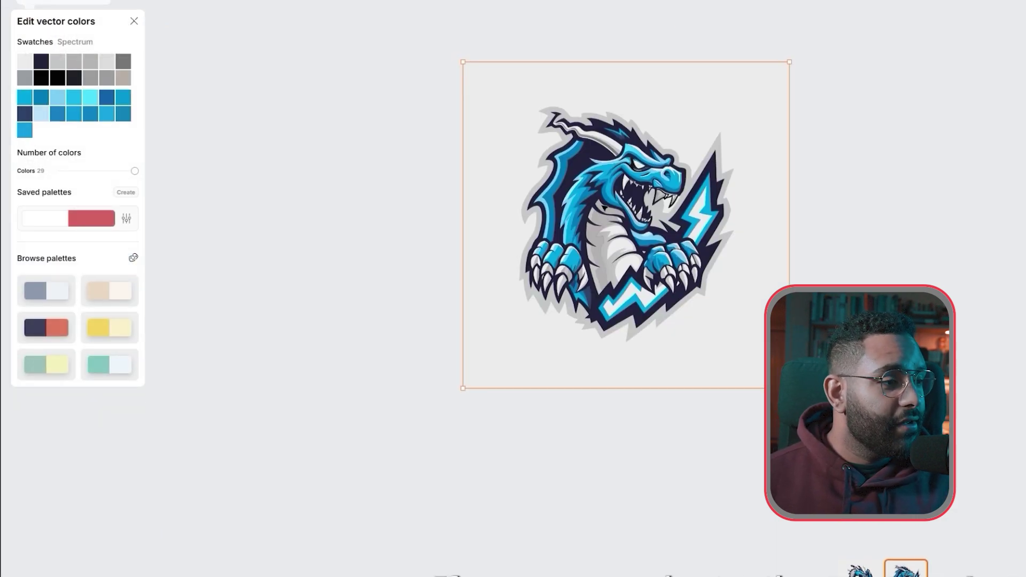
click(92, 219)
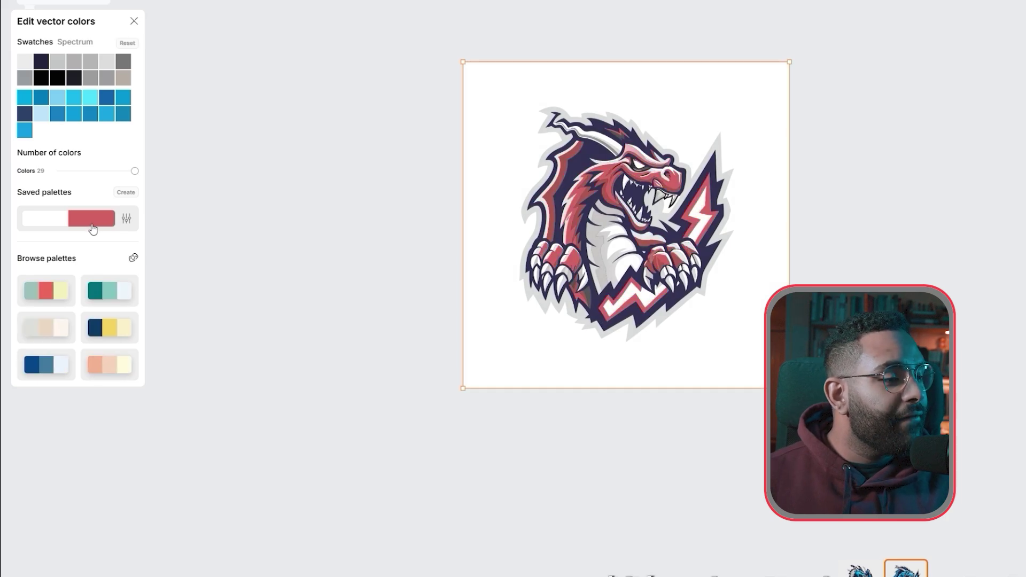
click(126, 218)
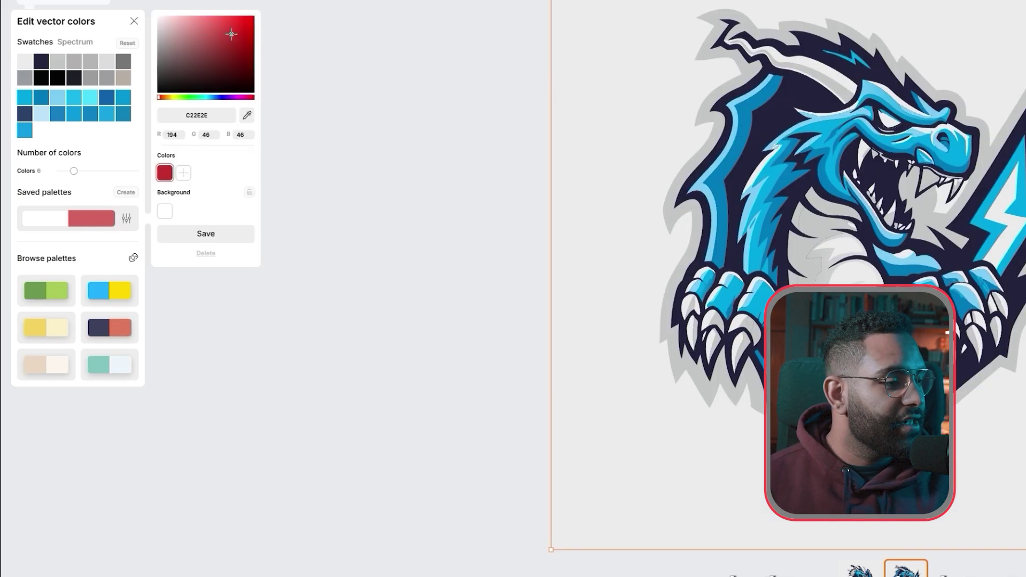
click(111, 141)
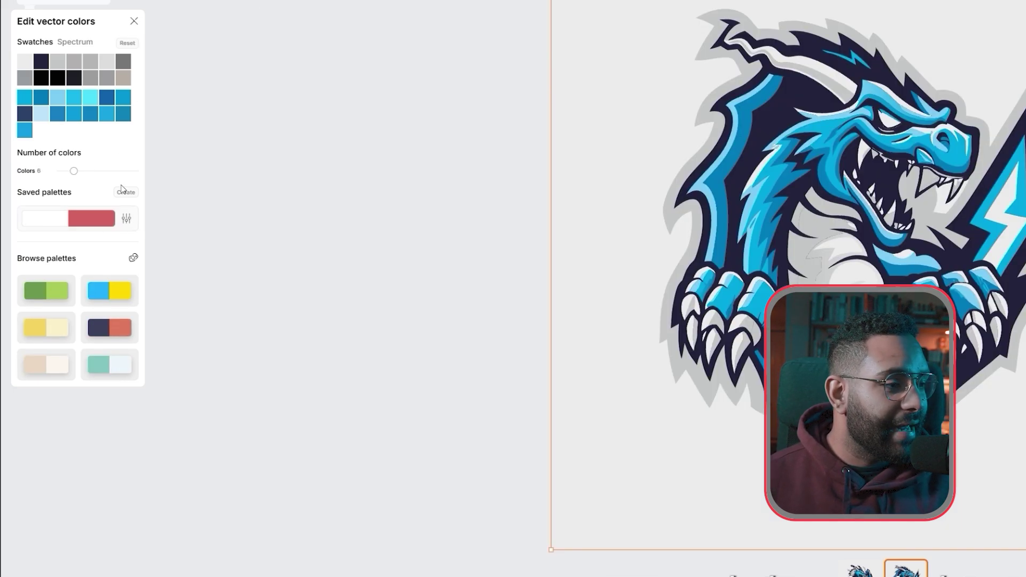
Step: Shuffle suggested palettes, try a green recolouring, then restore the original colours
click(133, 258)
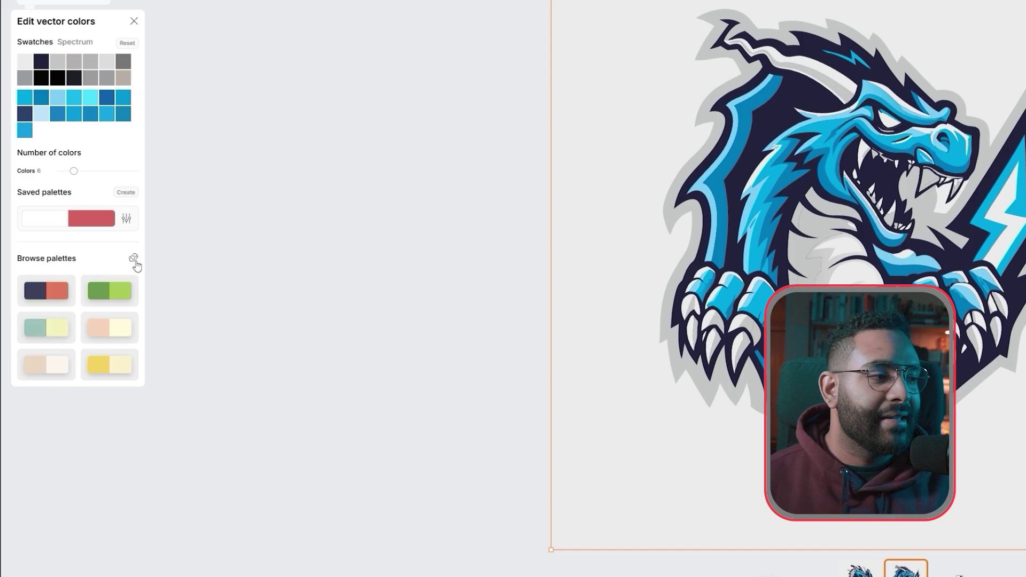
click(133, 260)
click(134, 260)
click(133, 260)
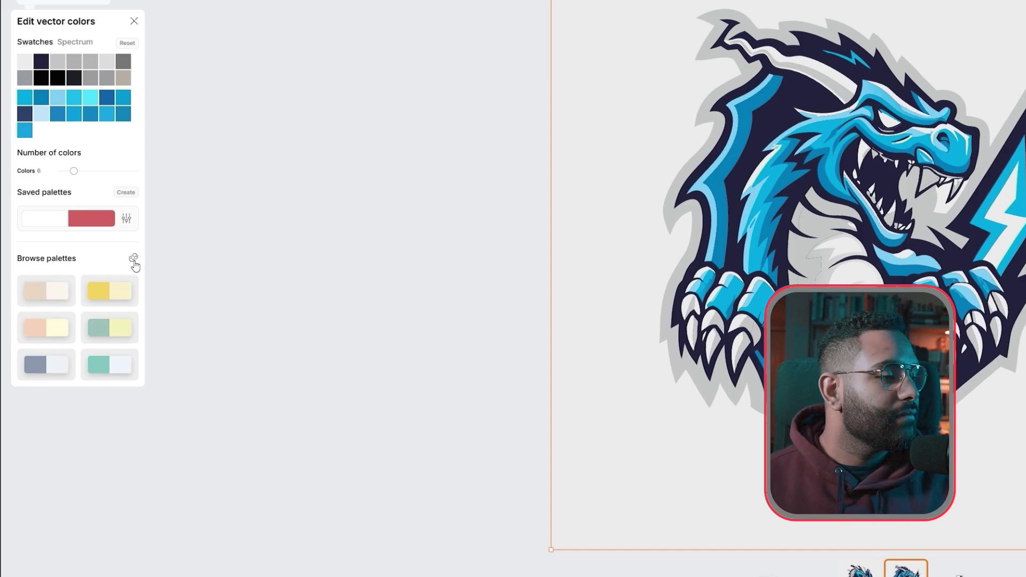
click(133, 259)
click(133, 260)
click(133, 260)
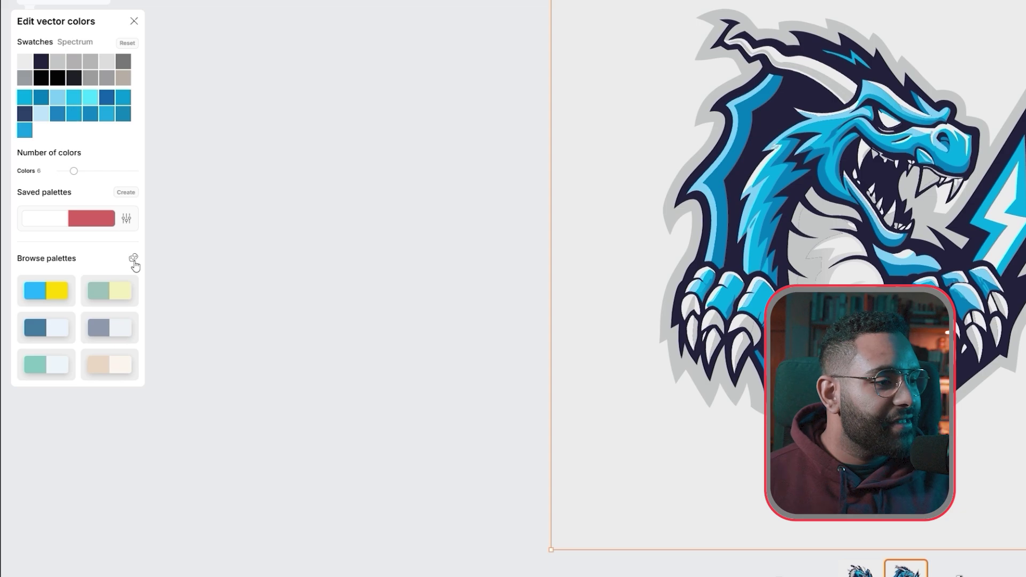
click(44, 328)
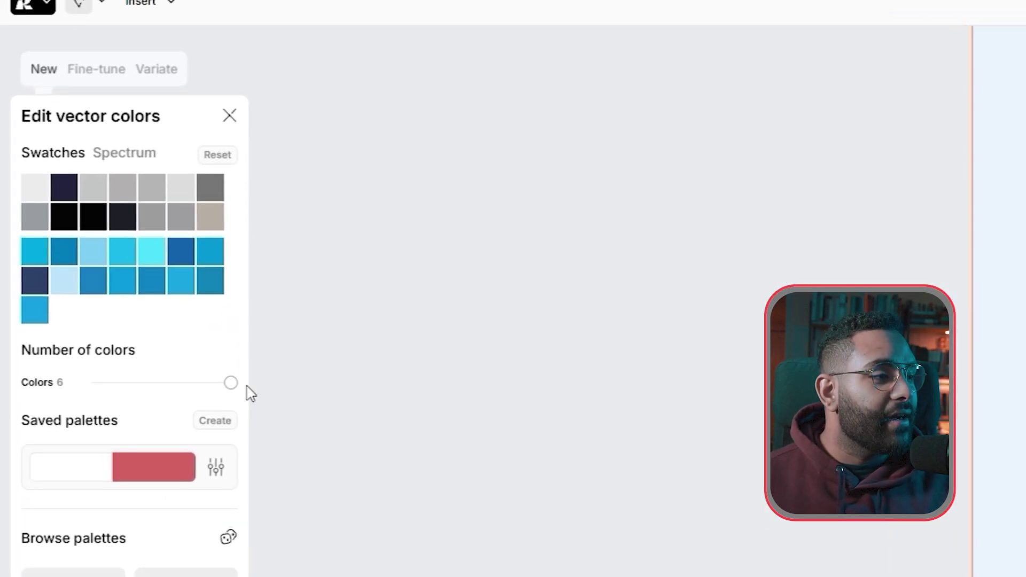
click(217, 154)
Step: Reduce the dragon to 10 then 2 colours, try red, and reset to original blue
drag(227, 384, 222, 387)
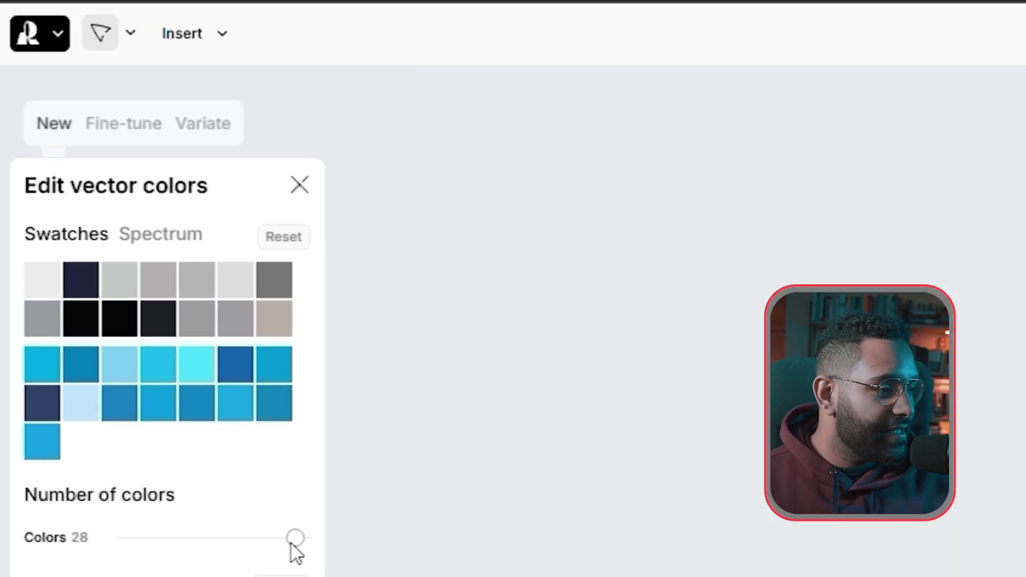
drag(293, 545, 185, 563)
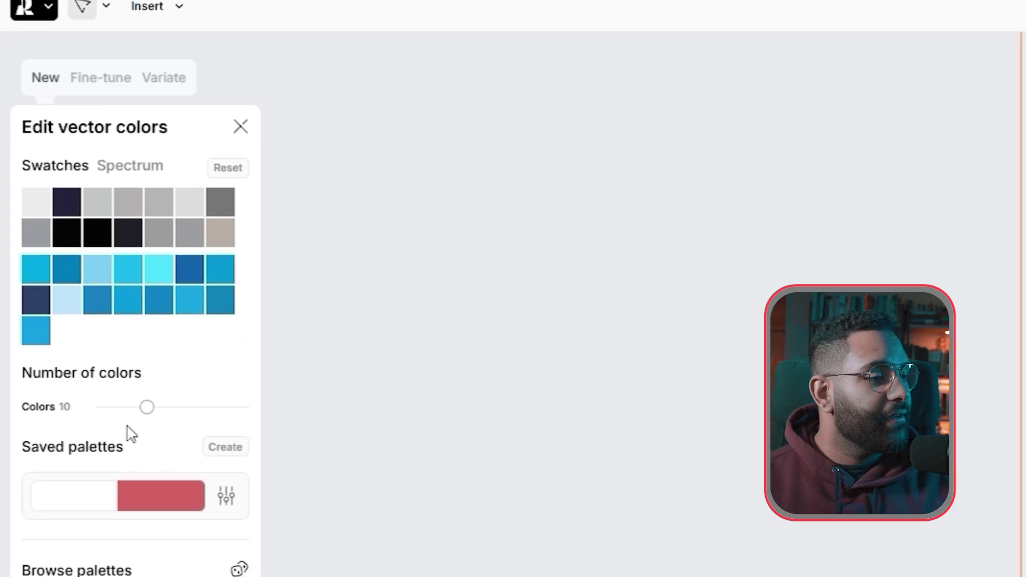
drag(127, 426, 108, 418)
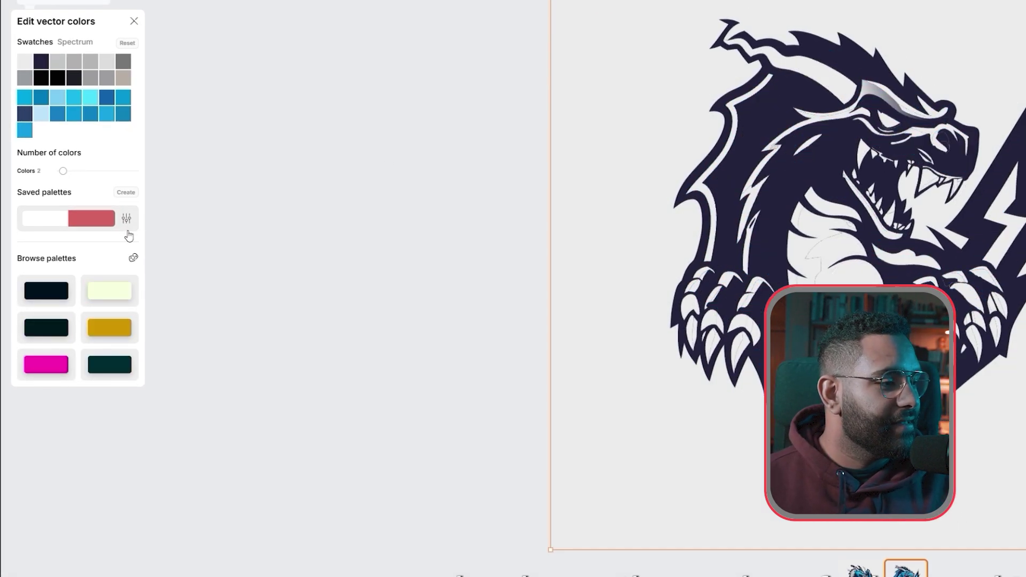
click(81, 226)
click(81, 226)
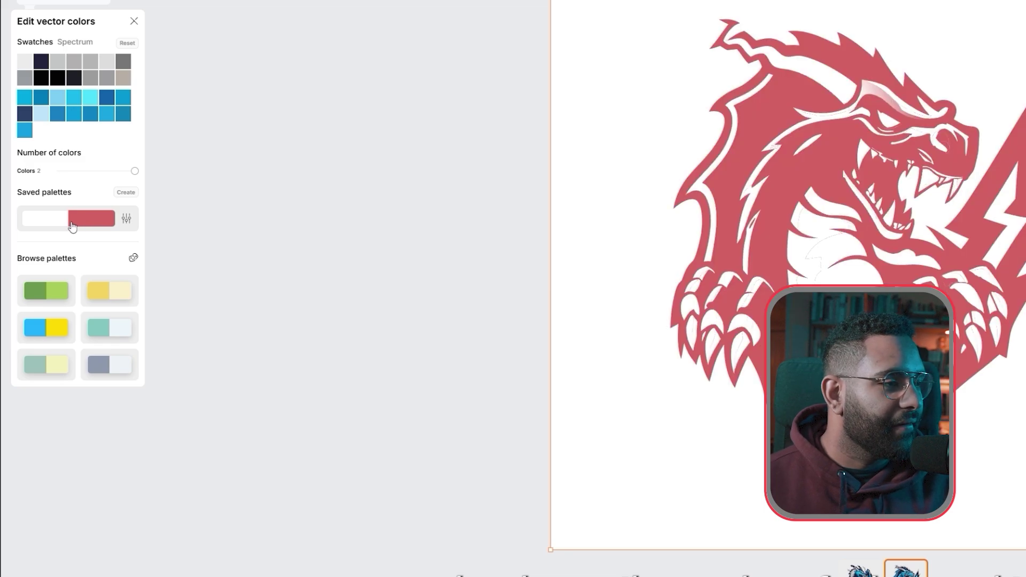
click(134, 44)
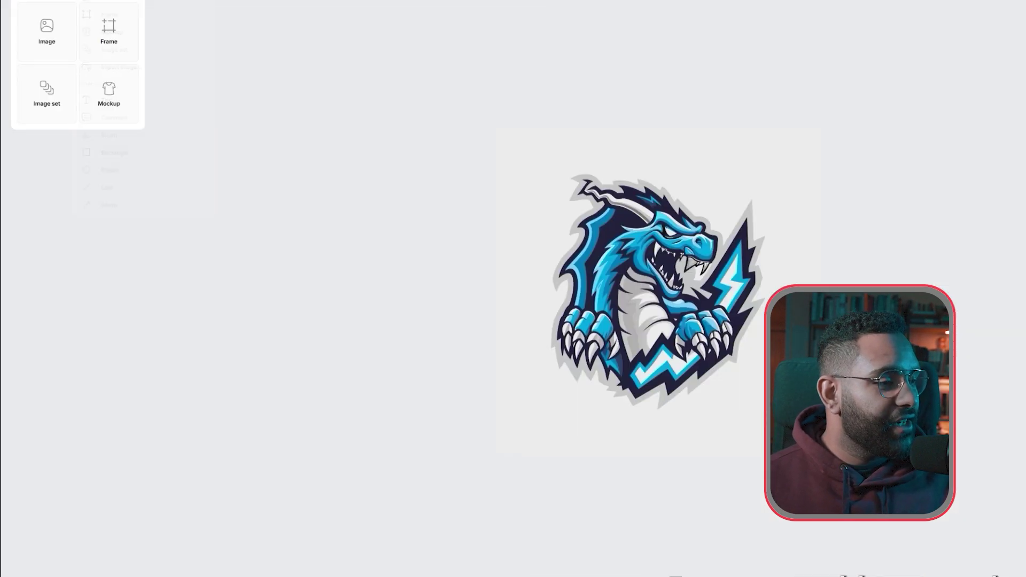
click(84, 11)
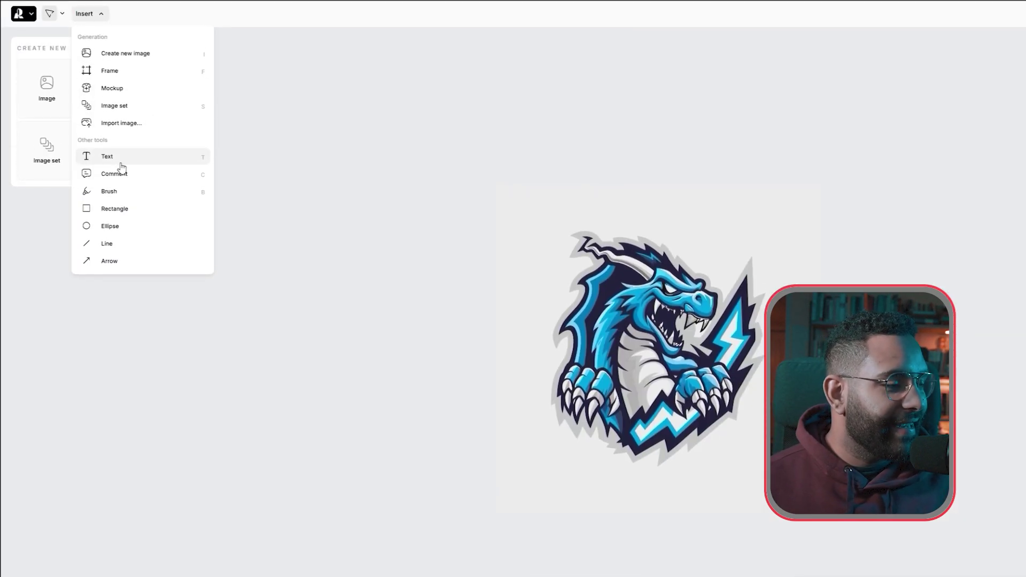
Step: Add 'DRAGONITE' text at the image's bottom, enlarged to size 176 across its width
click(115, 160)
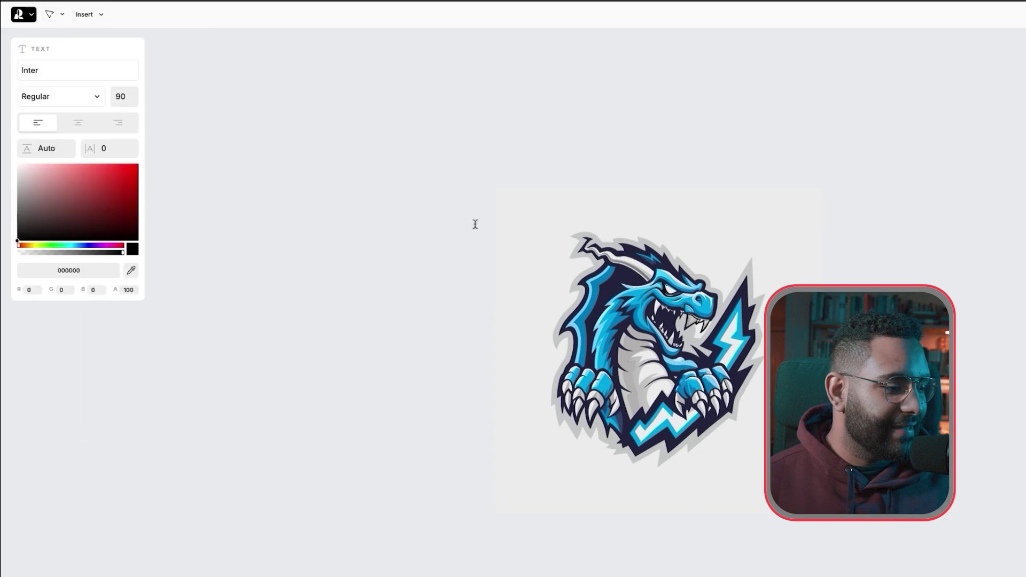
click(493, 451)
text(D)
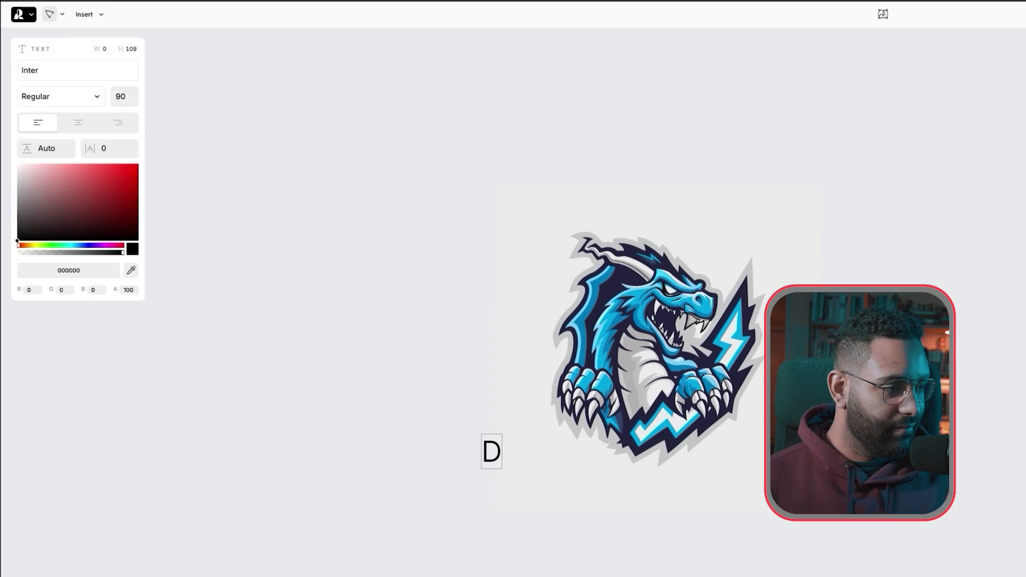
text(RAGONITE)
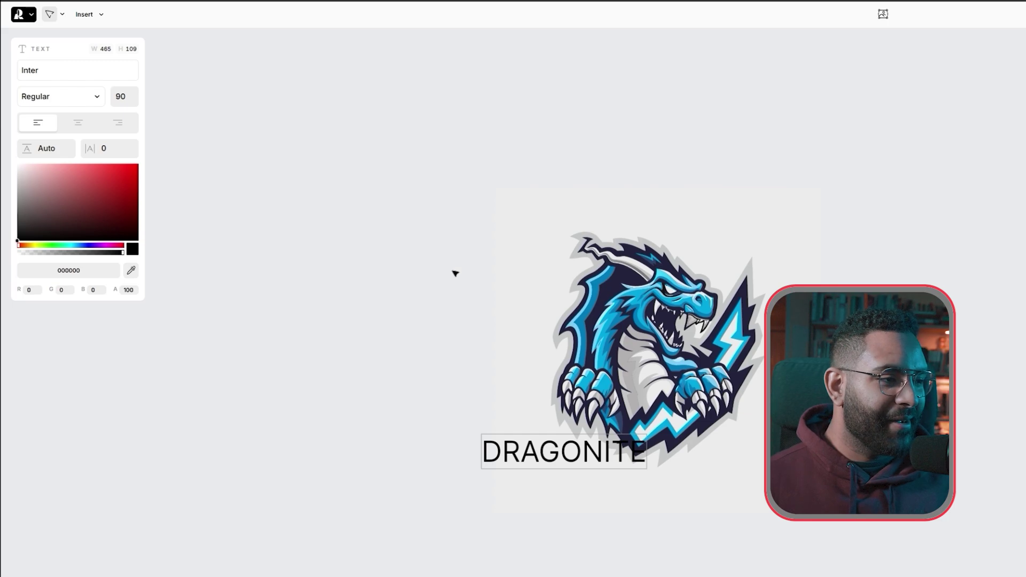
click(436, 288)
drag(582, 461, 597, 509)
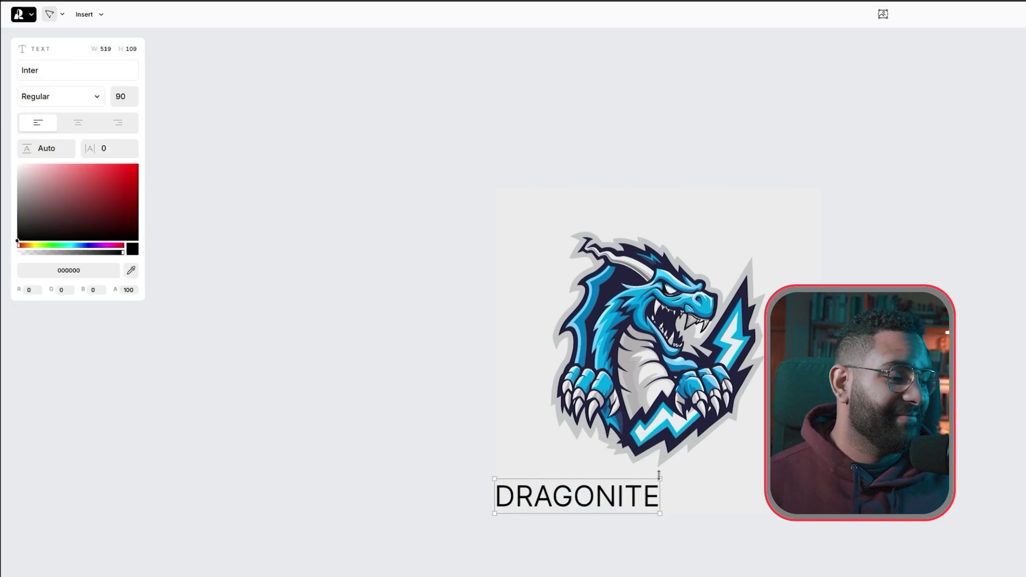
drag(662, 481, 672, 456)
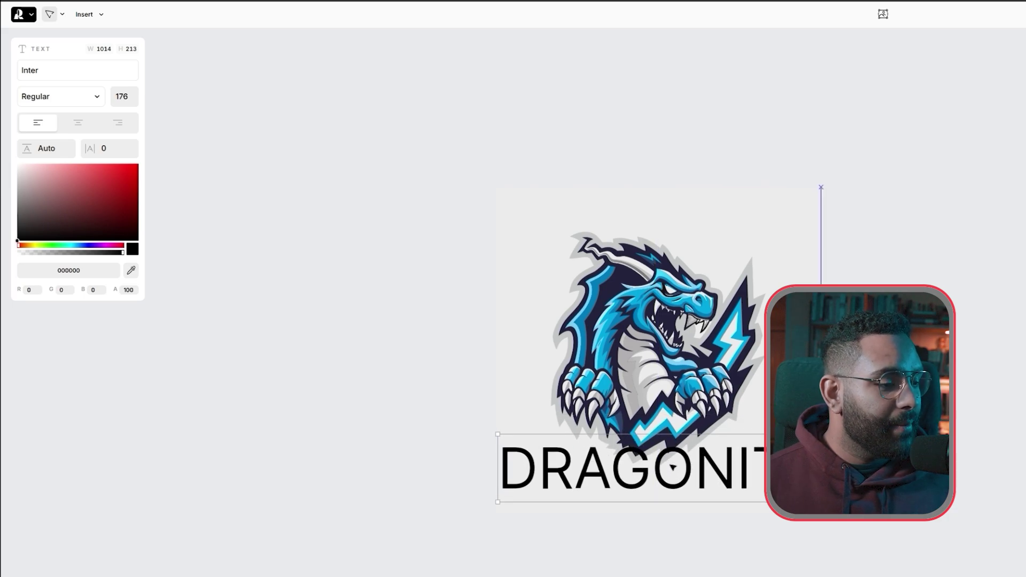
click(388, 195)
Step: Apply the Mascot V3 Test style to a new frame and generate from 'Mascot logo'
click(109, 92)
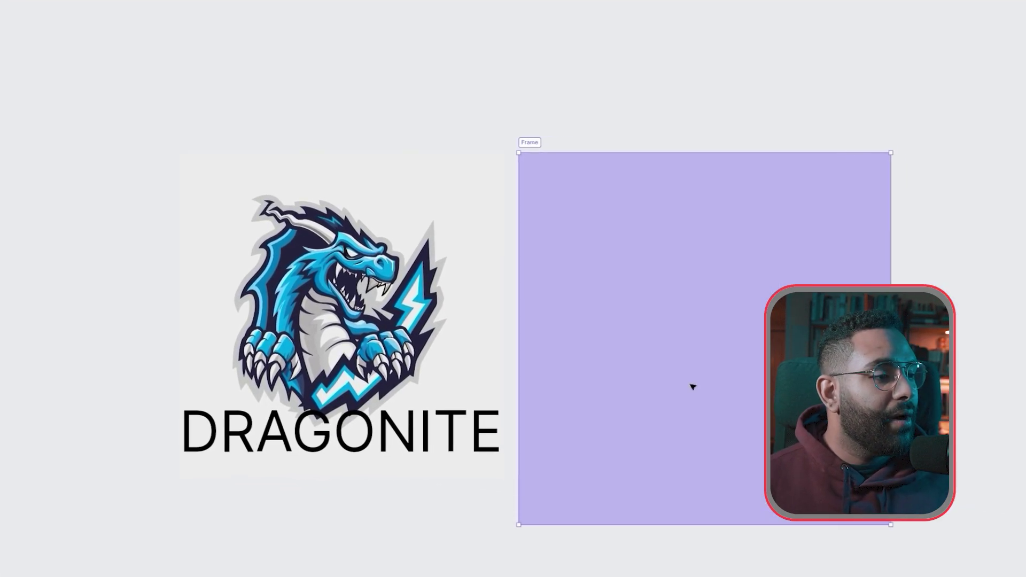
click(216, 214)
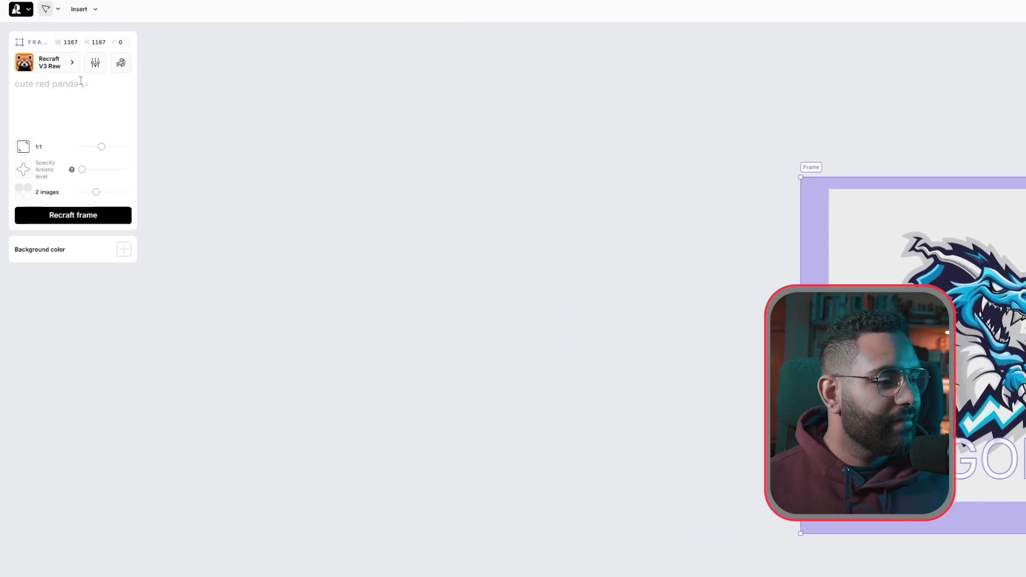
click(78, 65)
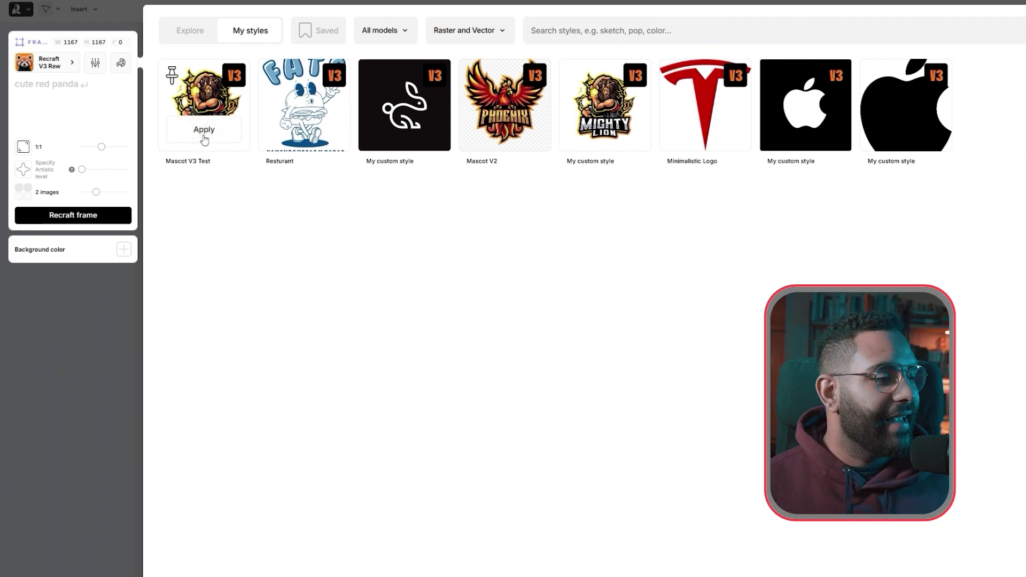
click(206, 138)
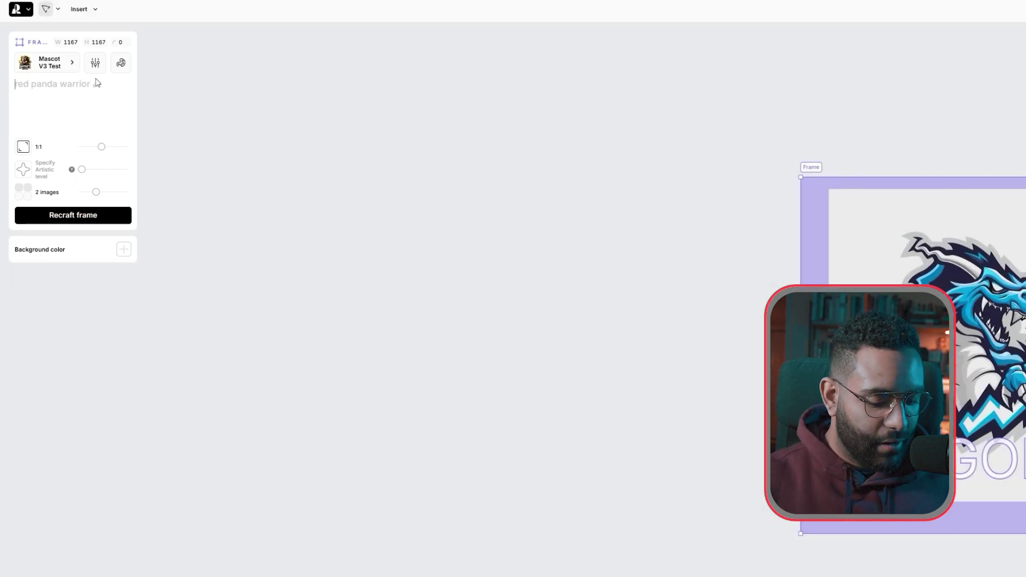
text(Mascot logo)
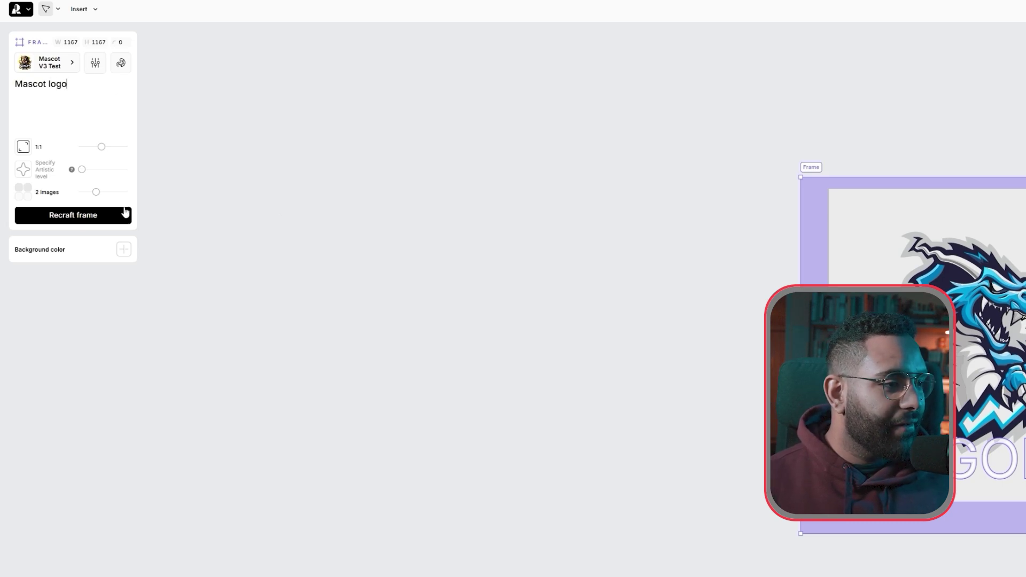
click(94, 216)
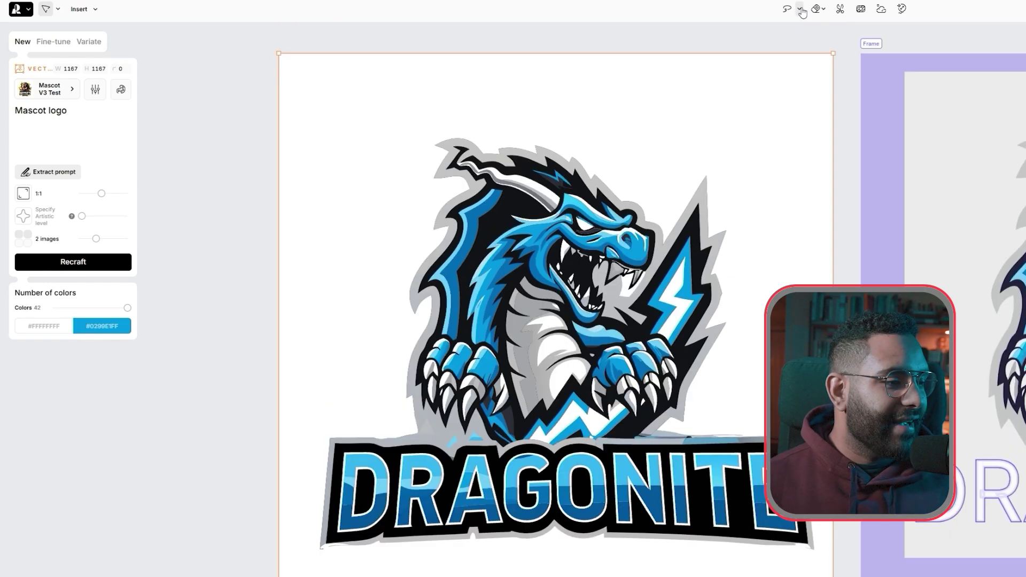
Step: Lasso the dragon's horn with Modify area and regenerate it with 'Straight horn'
click(799, 8)
click(835, 30)
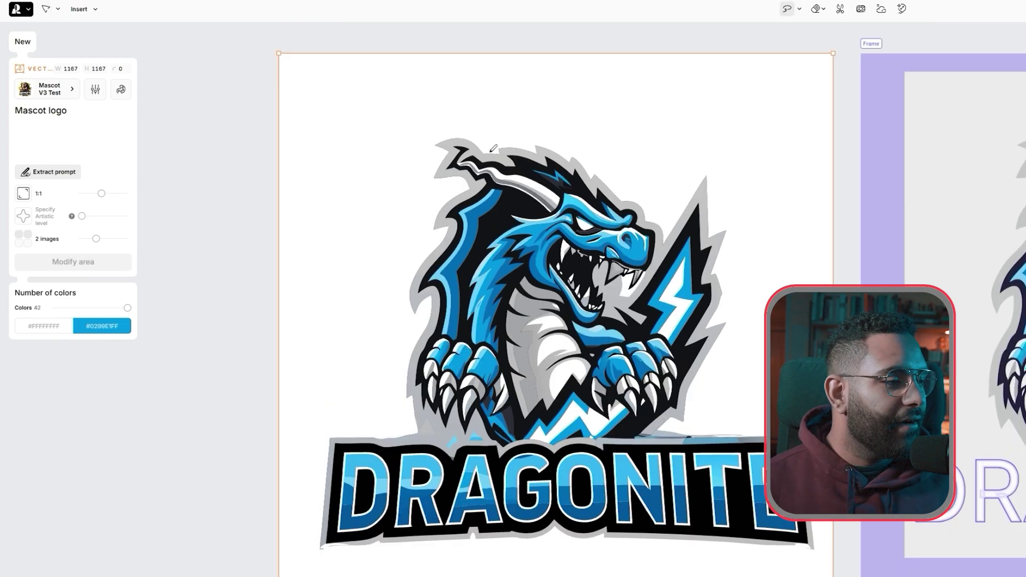
mouse_move(492, 151)
mouse_down()
mouse_move(478, 127)
mouse_move(442, 128)
mouse_move(427, 162)
mouse_move(464, 189)
mouse_move(526, 192)
mouse_move(520, 159)
mouse_move(493, 135)
mouse_up()
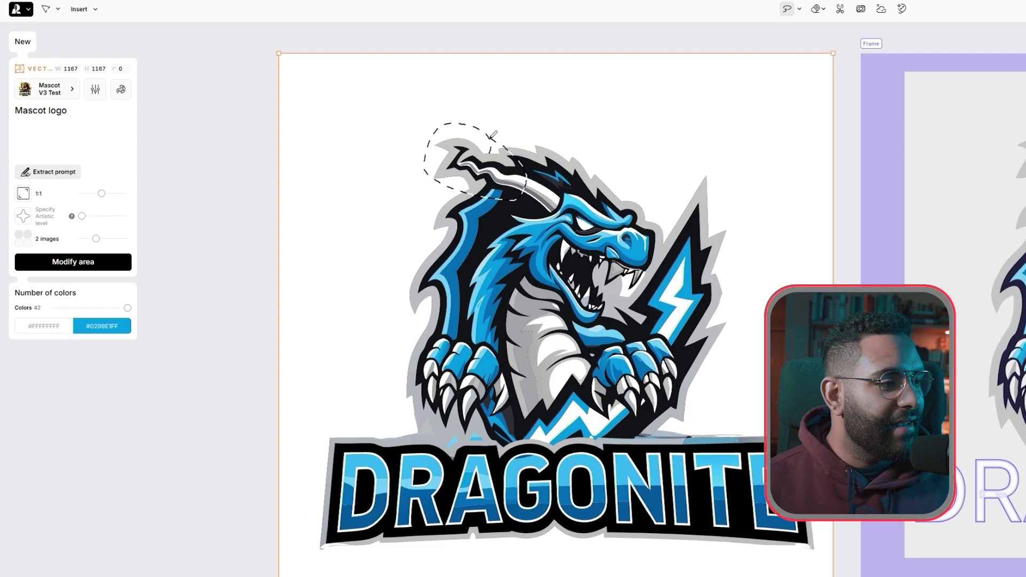
click(92, 136)
key(BackSpace)
key(BackSpace)
key(BackSpace)
key(BackSpace)
key(BackSpace)
key(BackSpace)
key(BackSpace)
key(BackSpace)
key(BackSpace)
key(BackSpace)
key(BackSpace)
text(Straight horn)
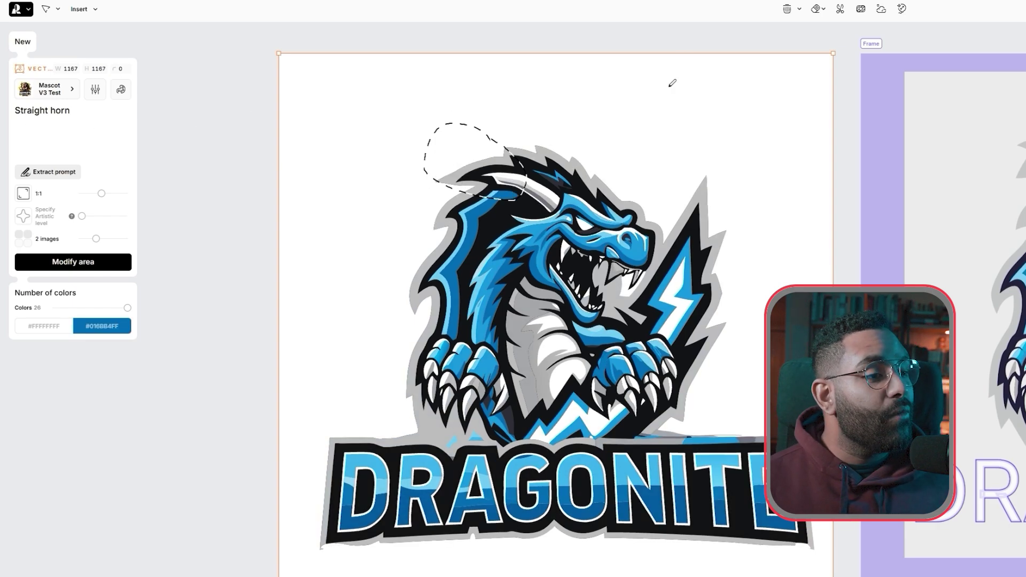
click(787, 9)
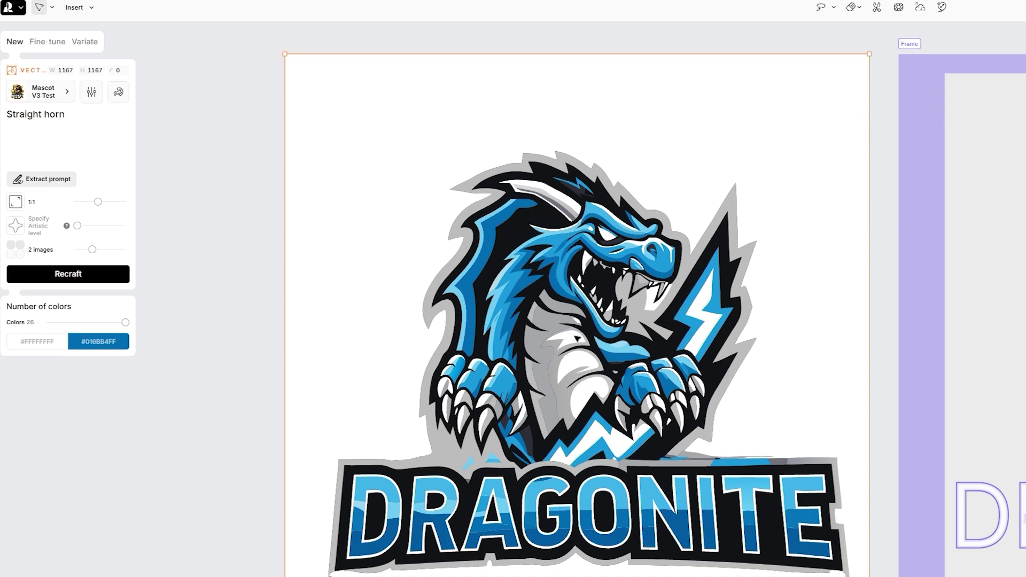
Step: Fine-tune with 'sharper bold outline', Dynamic artistic level, Extremely similar; keep the grey-outline variant
click(819, 10)
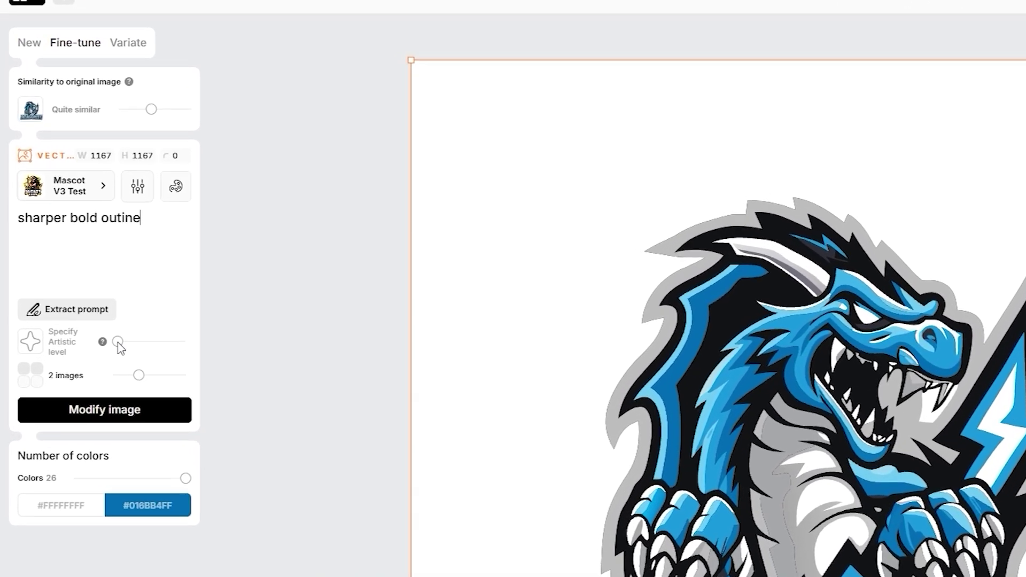
drag(77, 253, 90, 253)
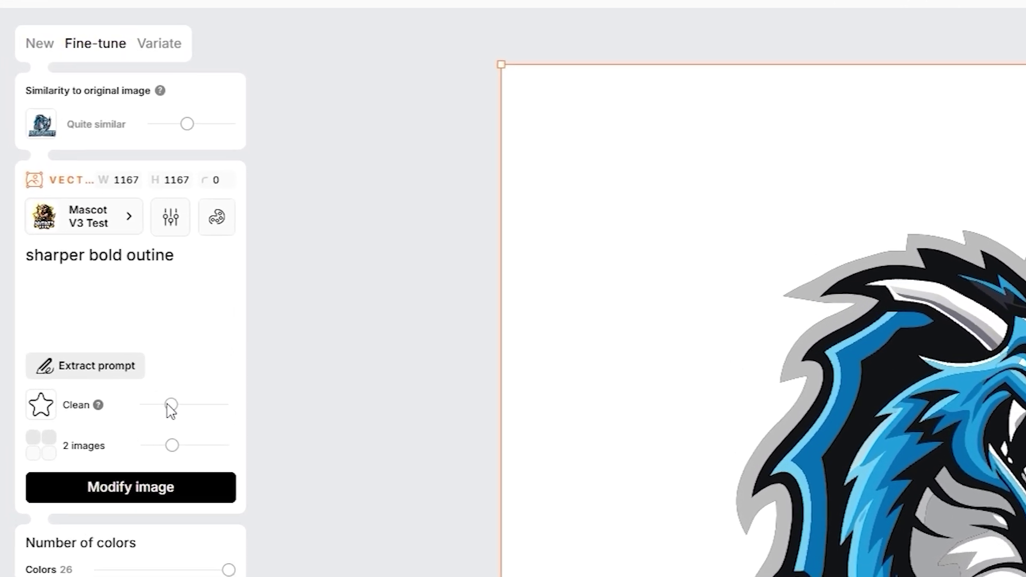
drag(167, 404, 190, 402)
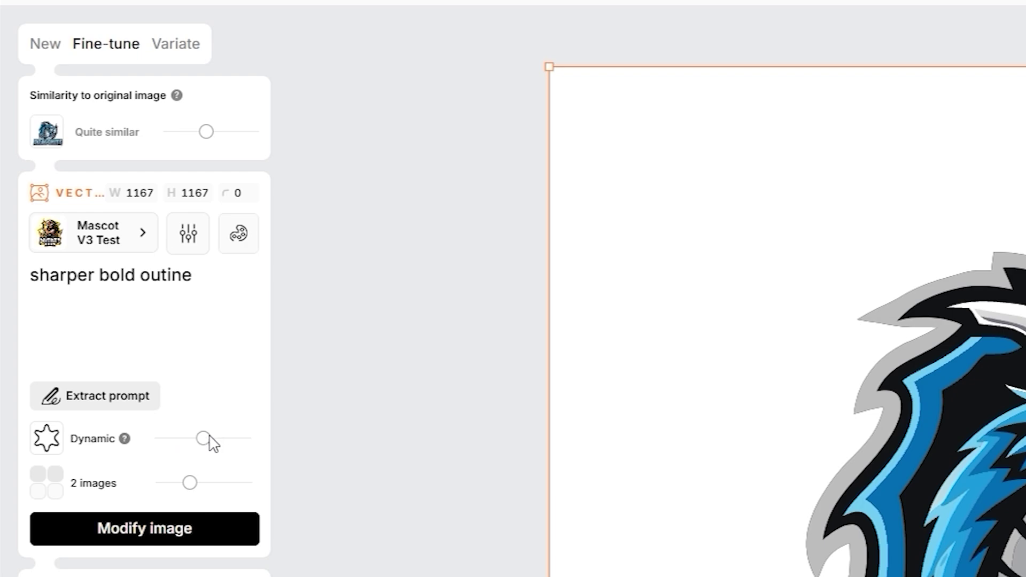
drag(206, 133, 324, 114)
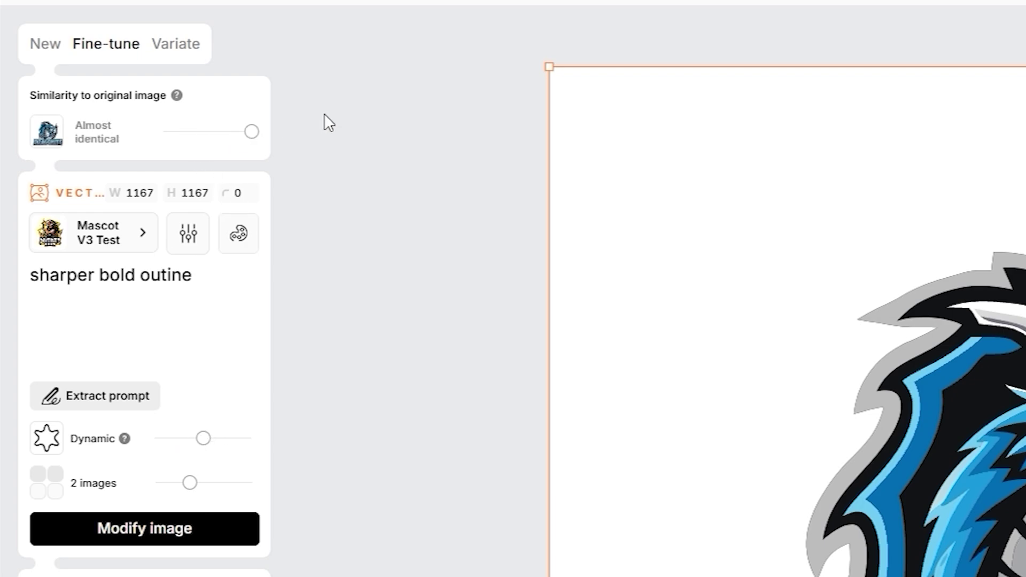
drag(251, 132, 240, 135)
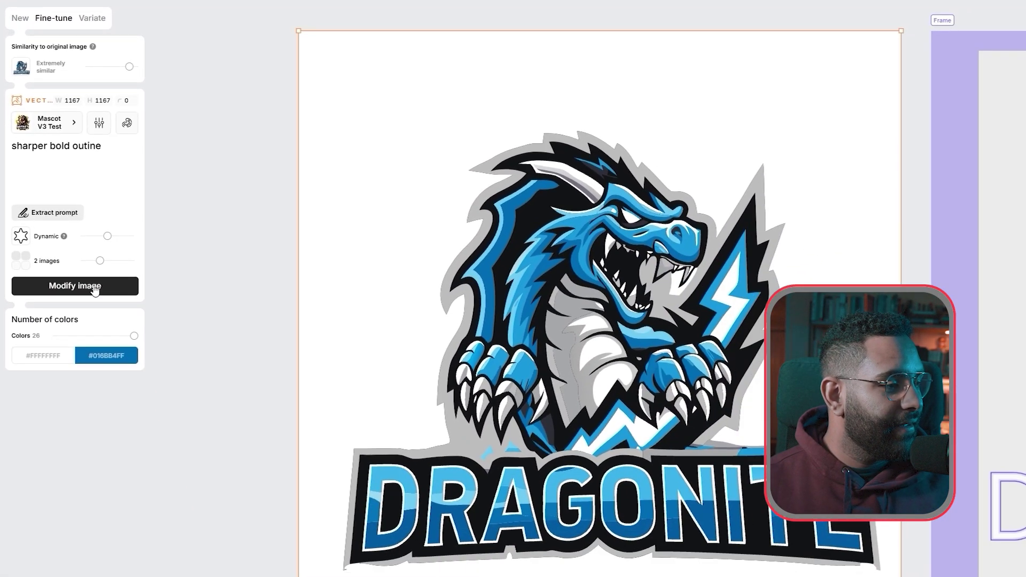
click(128, 410)
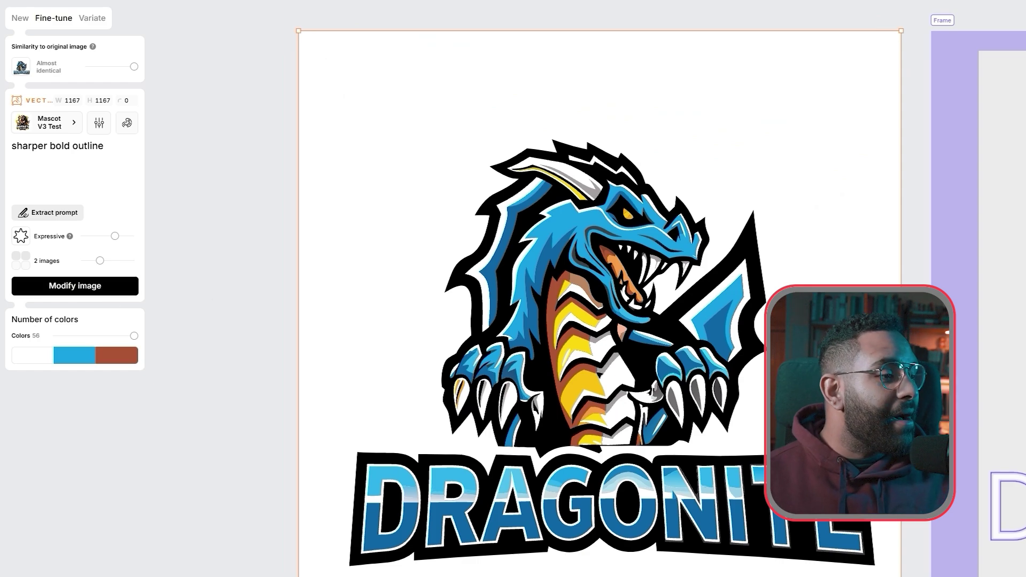
key(Right)
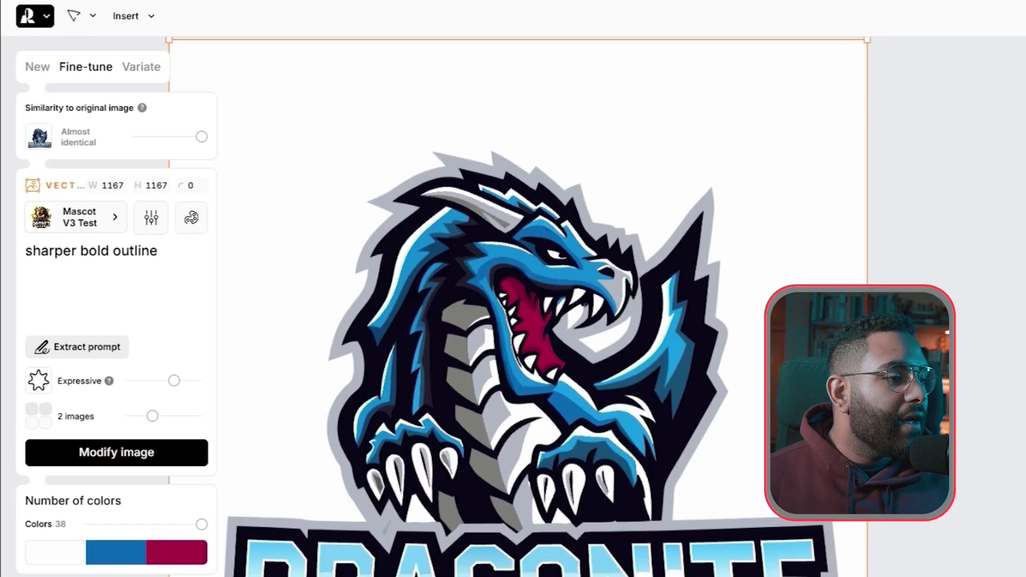
drag(459, 224, 555, 309)
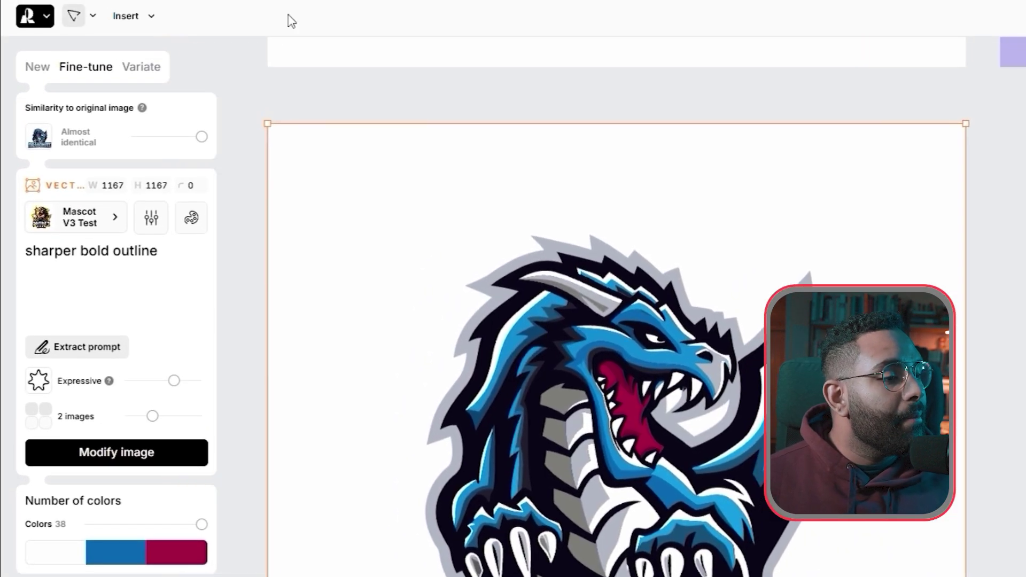
Step: Generate a 'White bomber jacket, back side, black background' mockup and place the logo on it
click(153, 16)
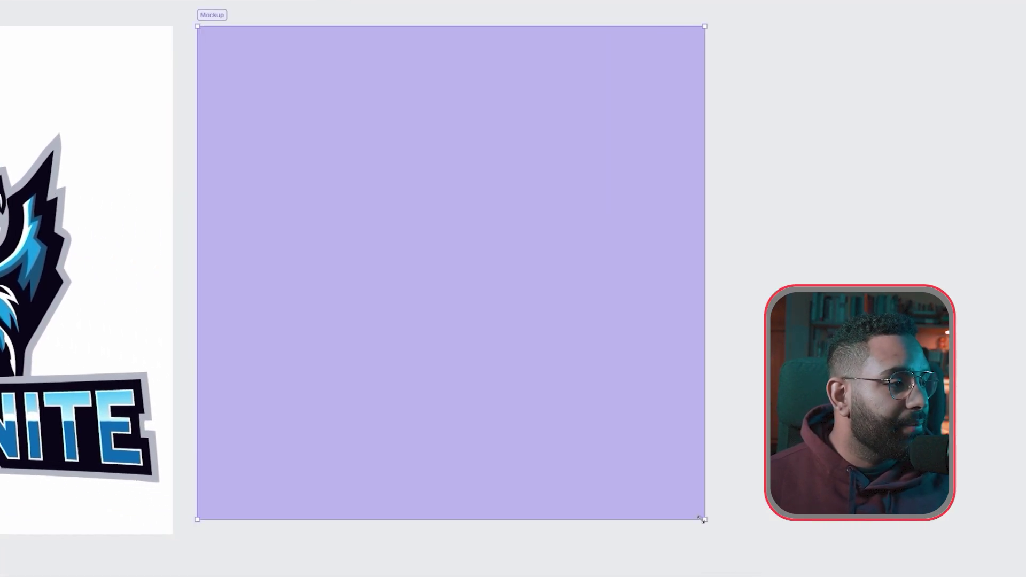
drag(701, 518, 735, 529)
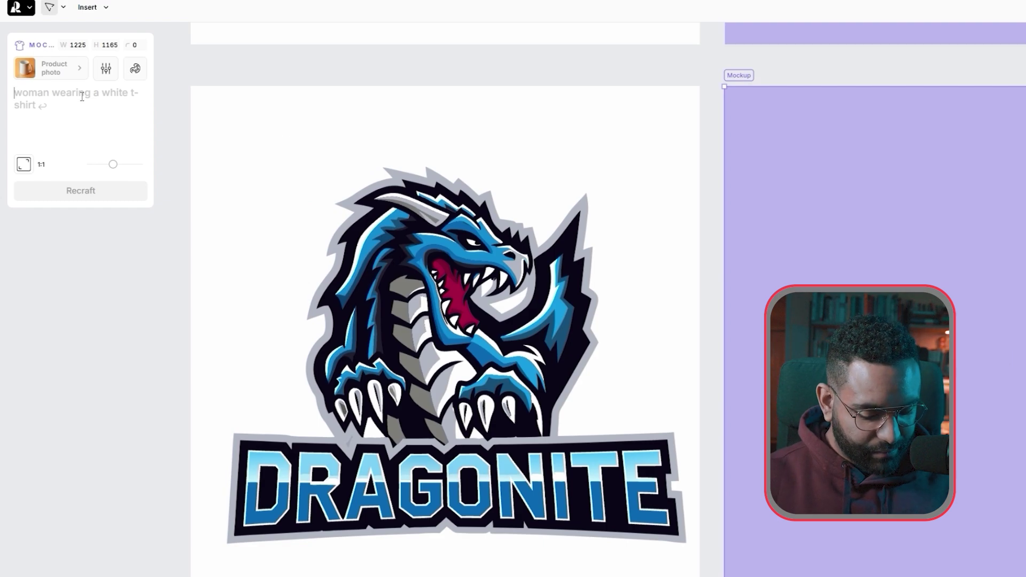
text(White b)
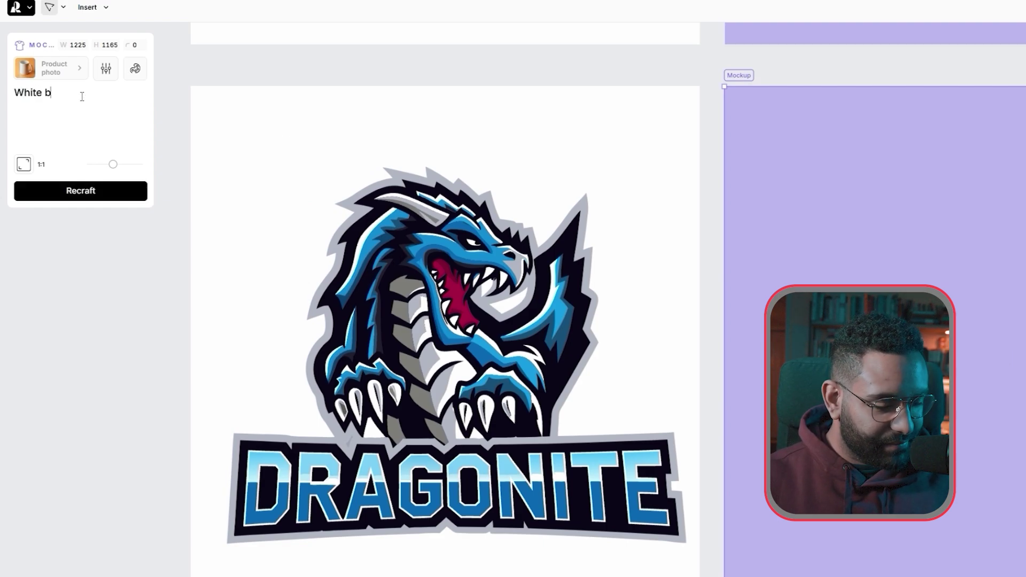
text(omber jacket, back side, black background)
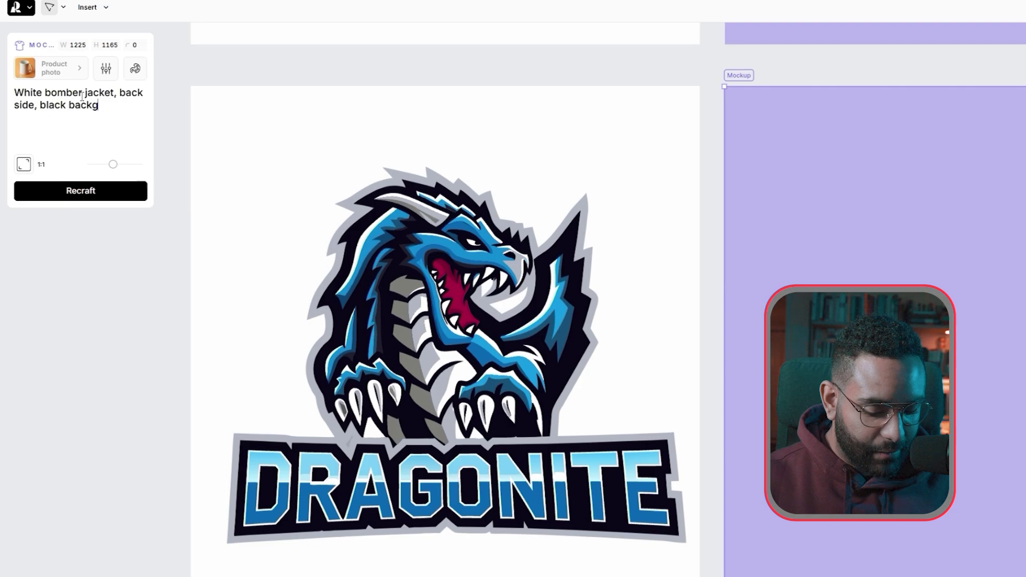
click(114, 198)
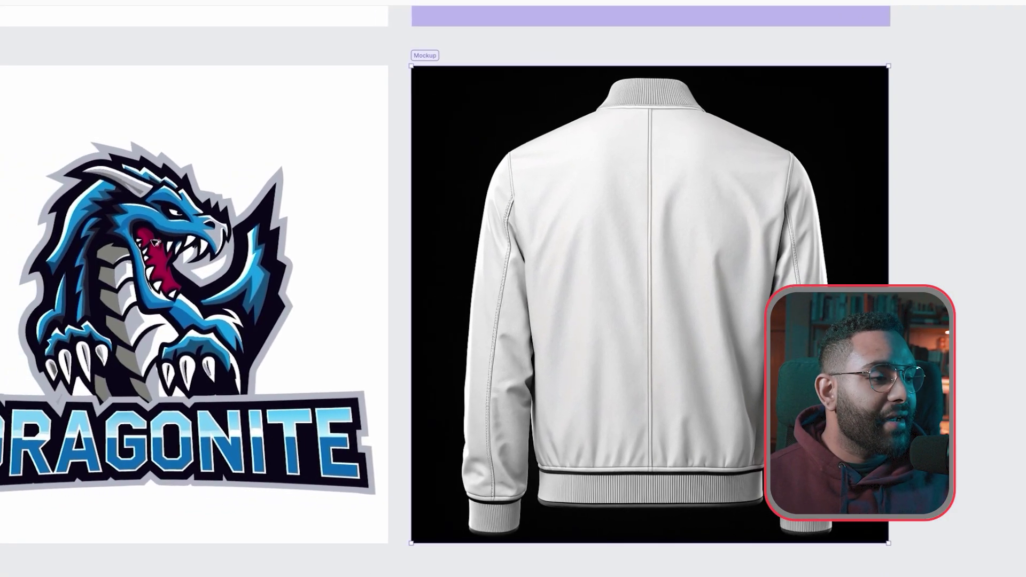
drag(278, 333, 752, 336)
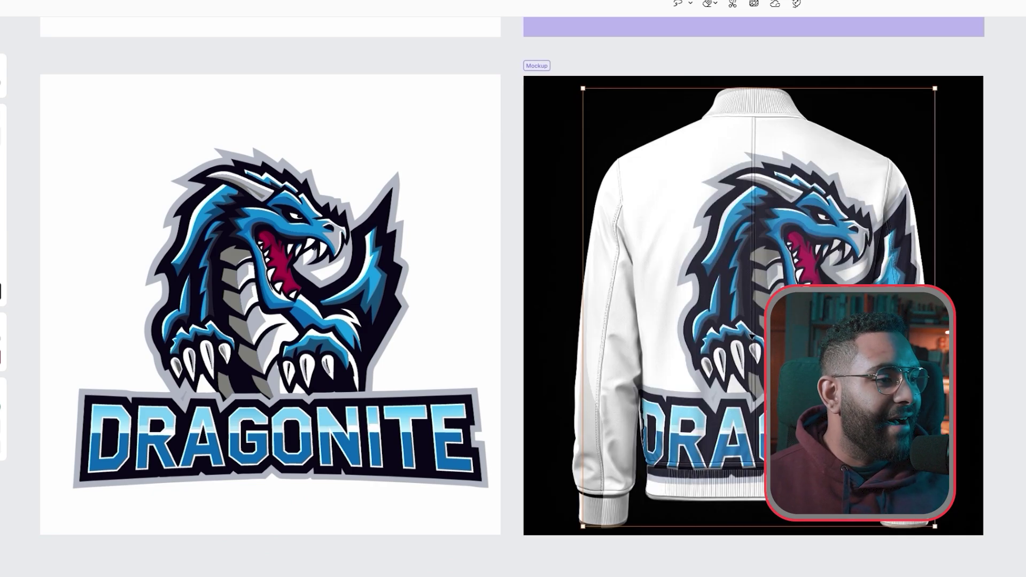
Step: Shrink the DRAGONITE logo to fit the jacket back, move it higher, and remove its white background
drag(938, 93, 817, 194)
drag(764, 301, 766, 209)
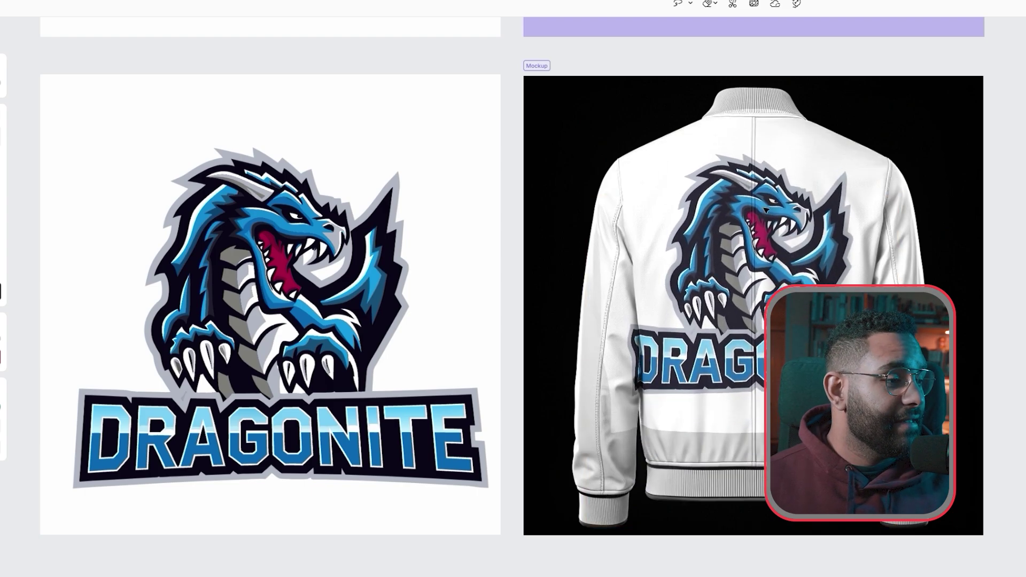
drag(917, 109, 777, 173)
drag(757, 234, 771, 182)
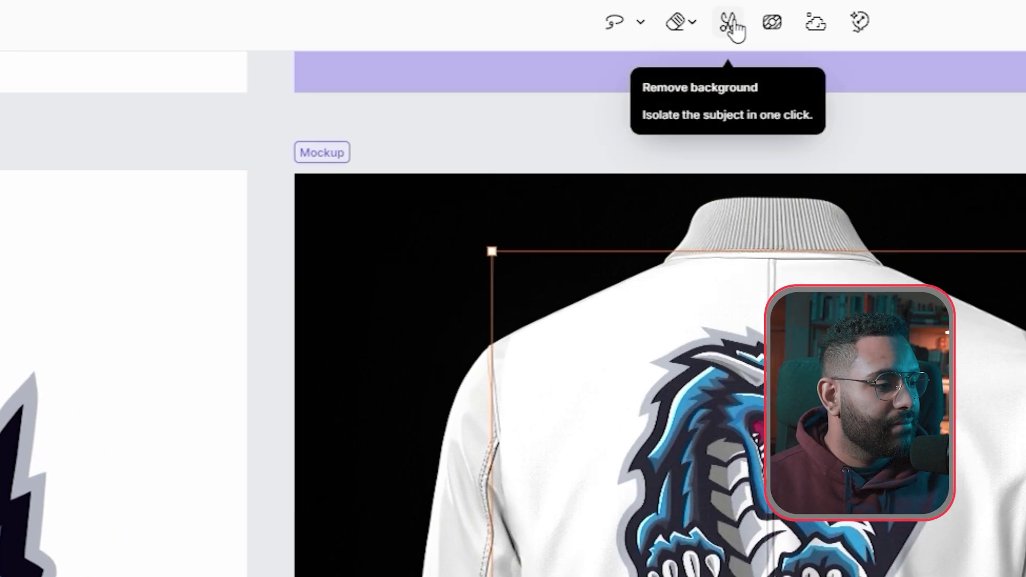
click(729, 24)
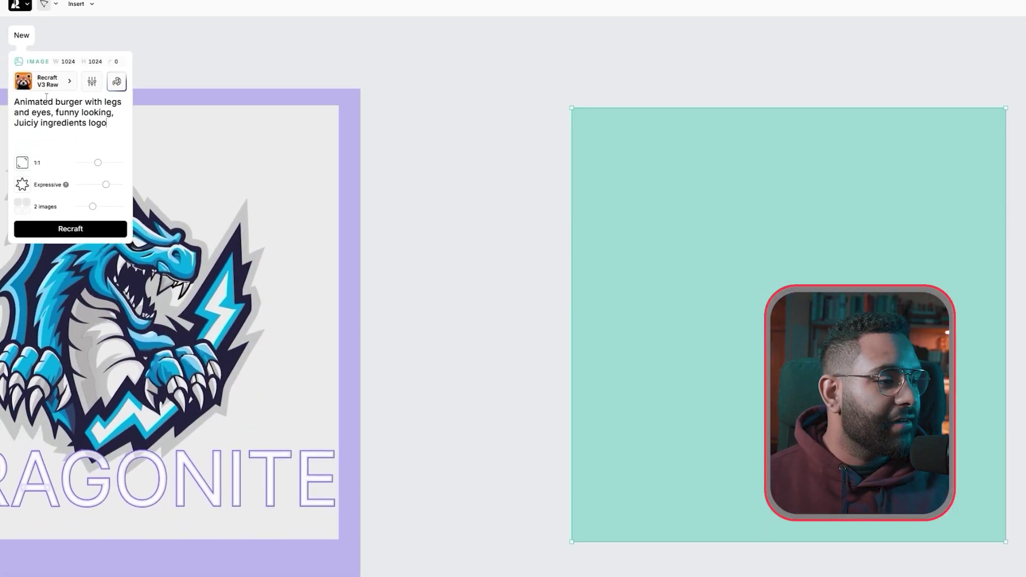
Step: Apply the Resturant style to the new burger frame
click(73, 84)
mouse_move(208, 138)
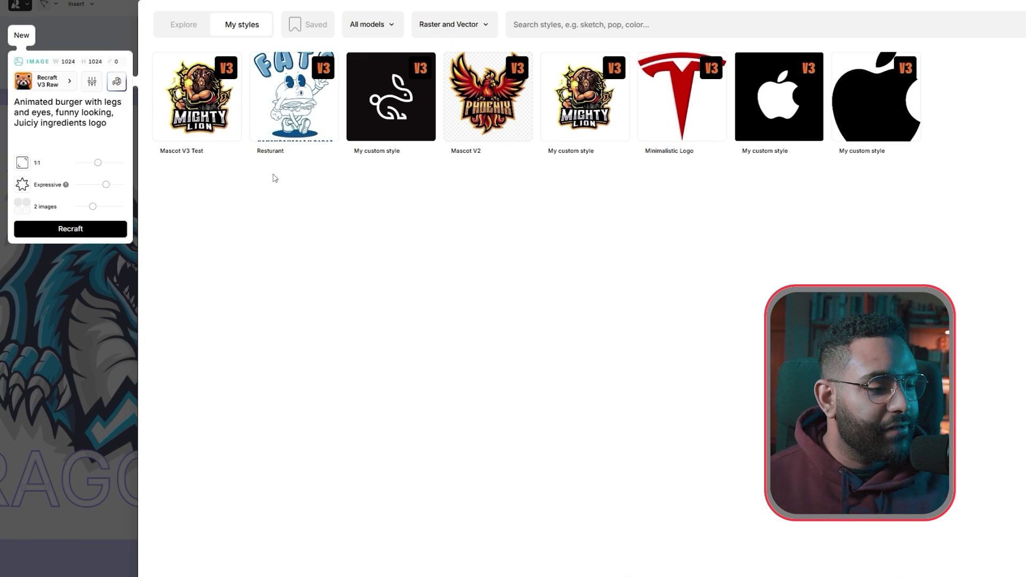
mouse_move(287, 130)
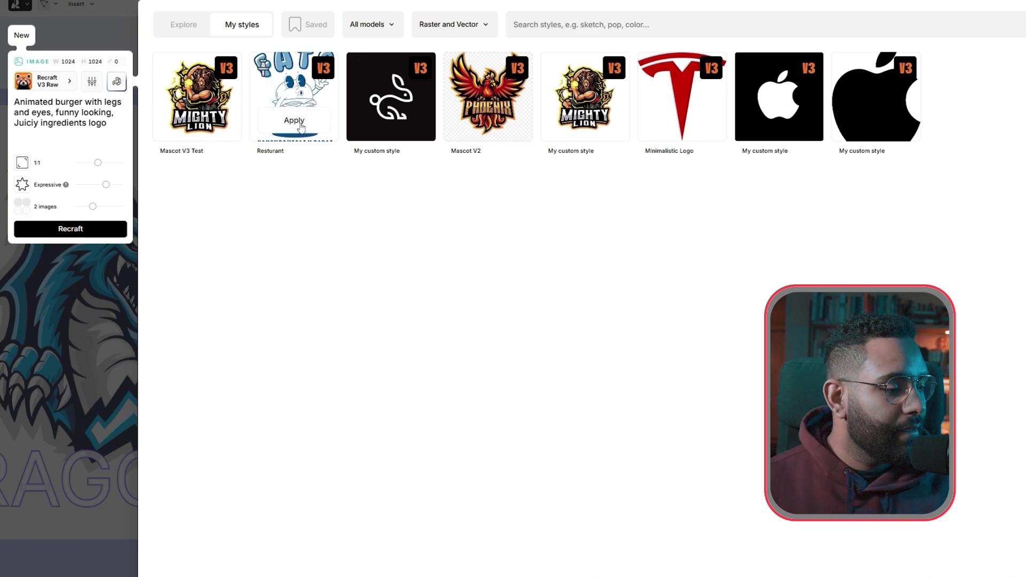
click(300, 126)
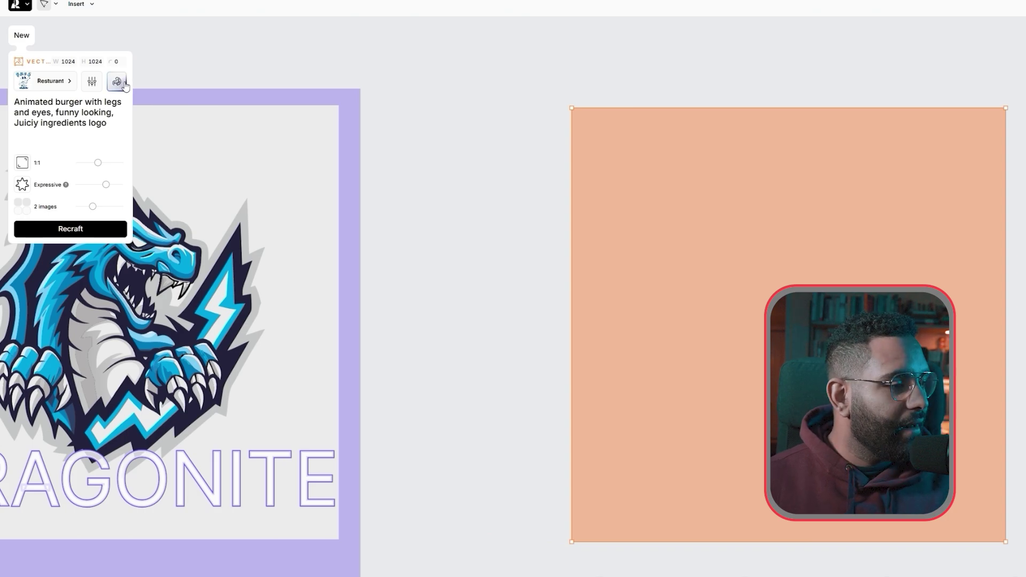
Step: Apply the orange and dark brown #2A0D00/#FA4F00 palette from the shuffled suggestions and add another image colour
click(122, 85)
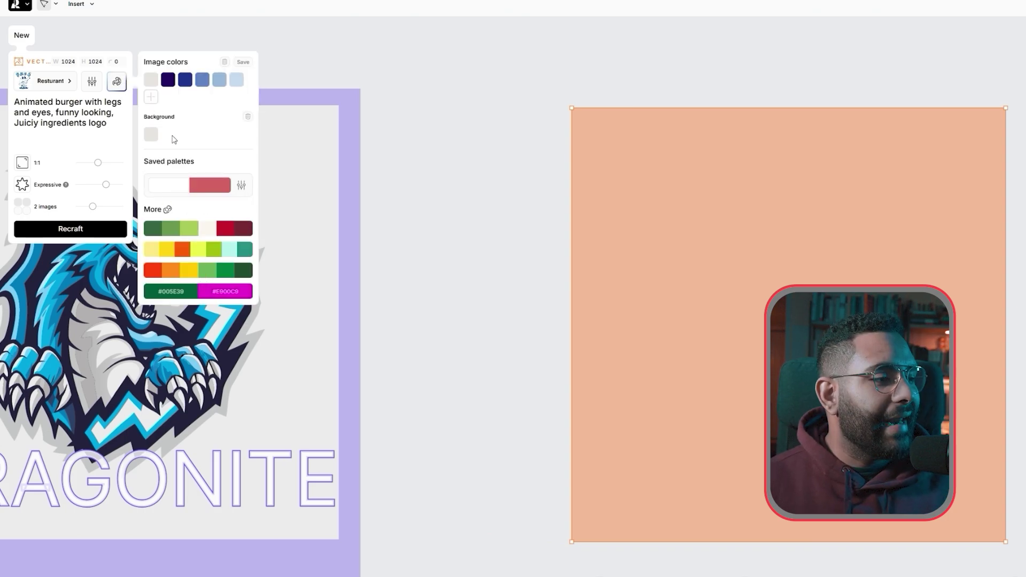
click(167, 209)
click(167, 209)
click(167, 210)
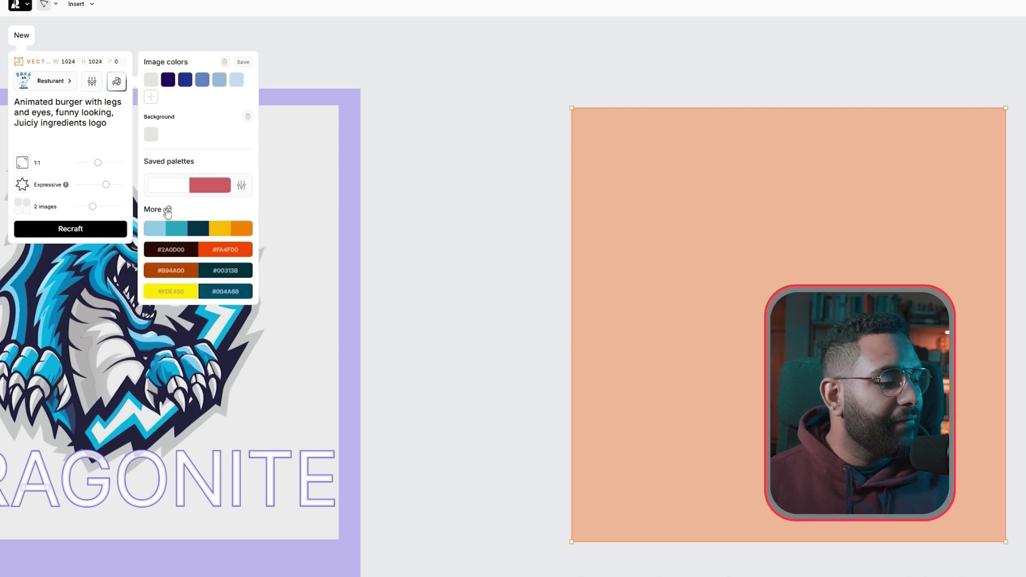
click(195, 259)
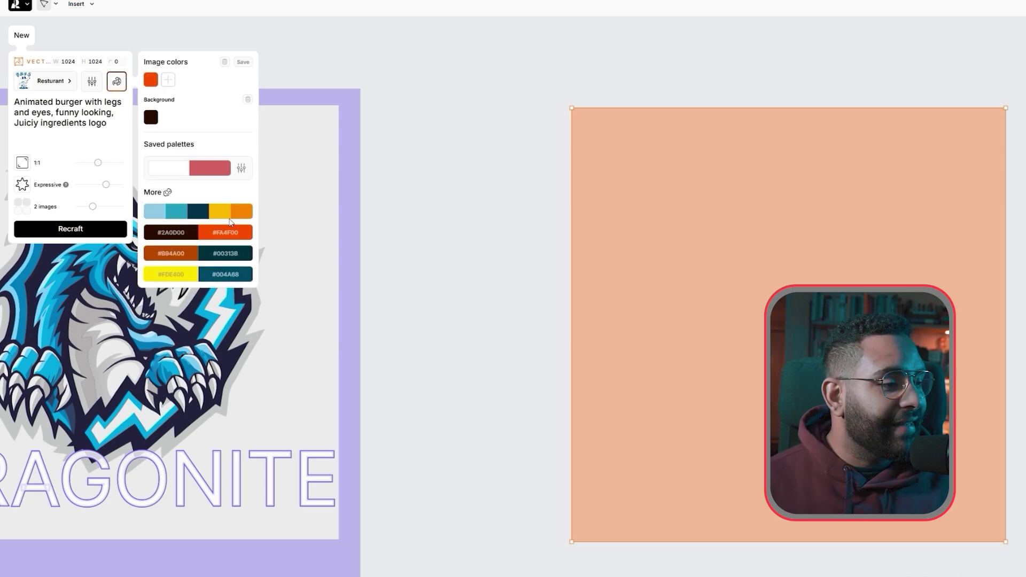
click(168, 81)
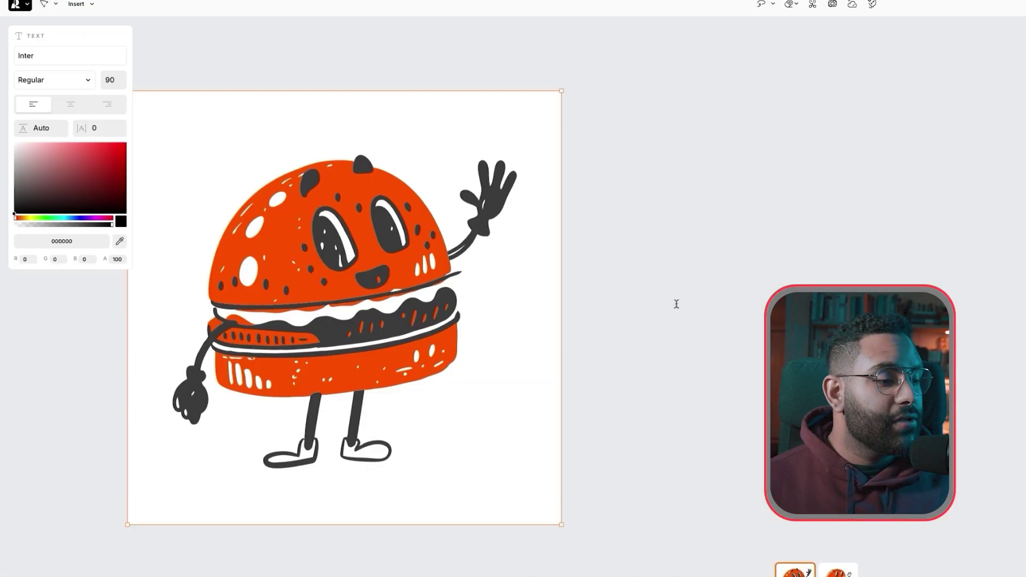
Step: Type 'Fireside Burgers' on two lines in a text box beside the burger mascot, fixing typos
click(676, 304)
text(Fires)
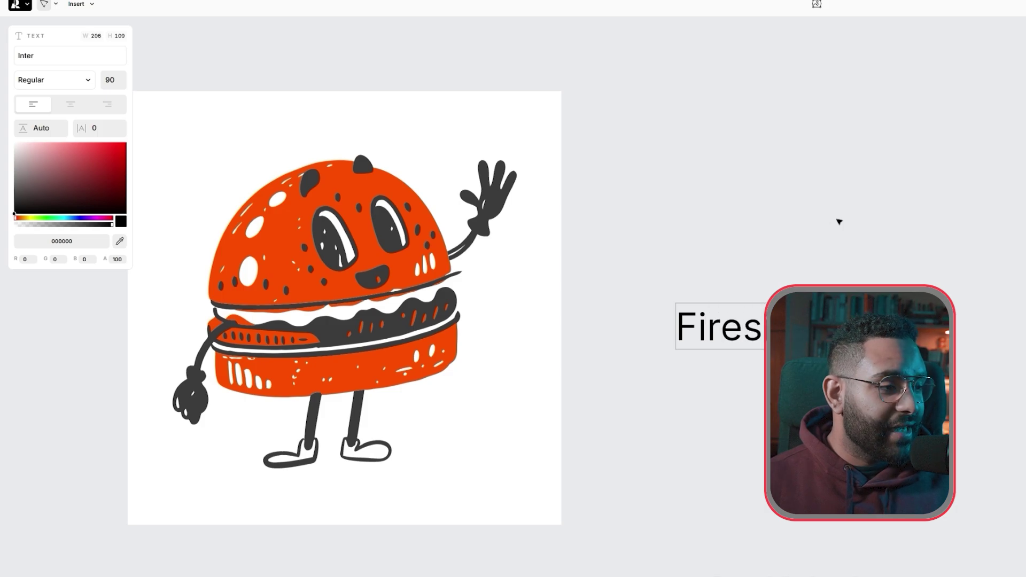
key(Return)
text(VB)
key(BackSpace)
key(BackSpace)
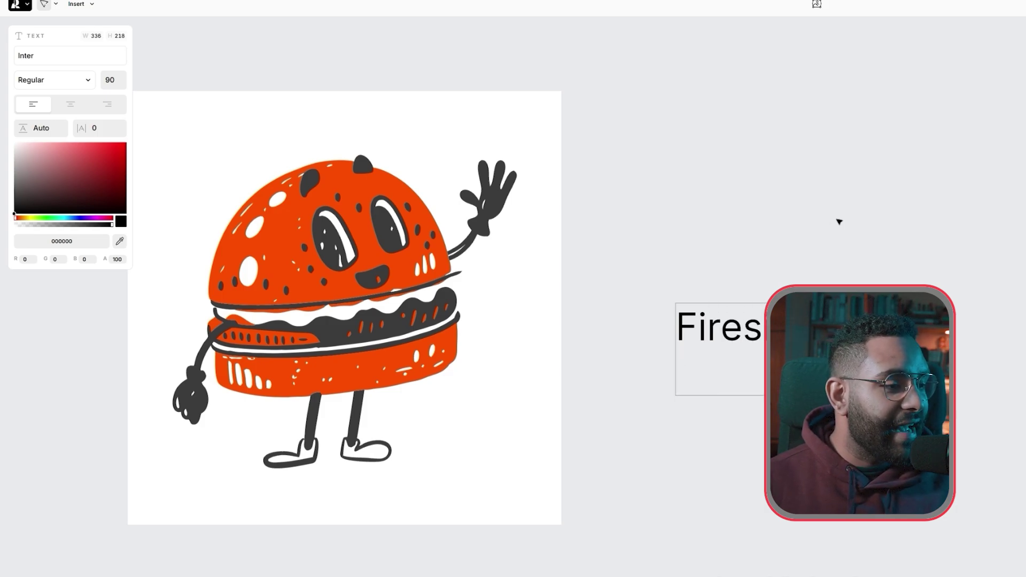
text(Burge)
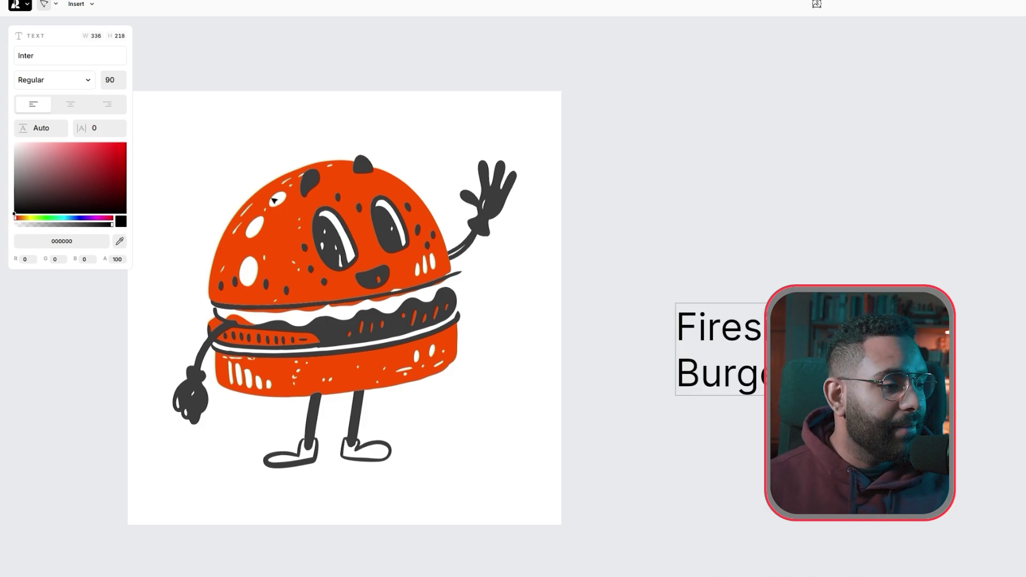
click(706, 317)
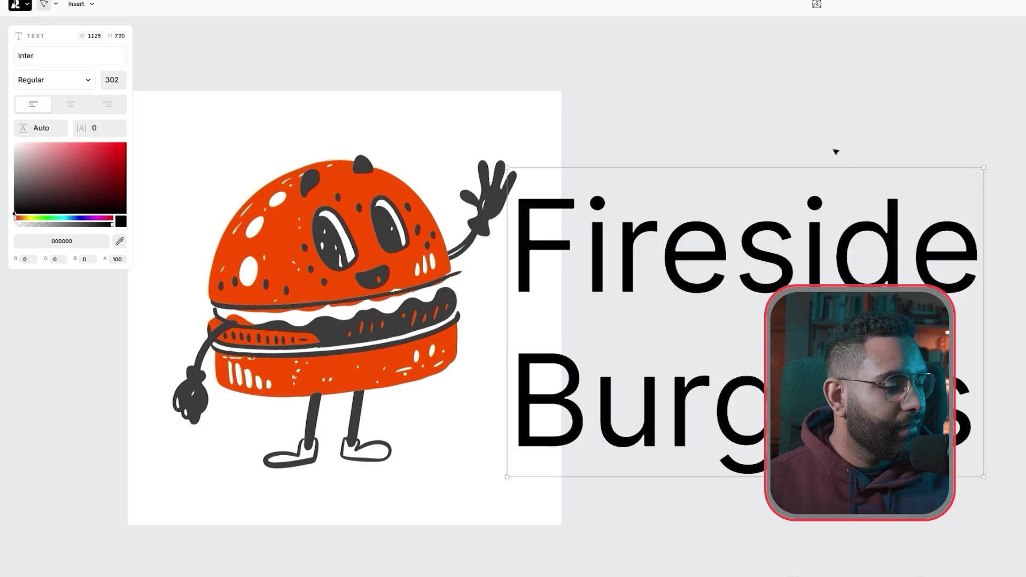
scroll(832, 149, down, 3)
scroll(829, 151, up, 1)
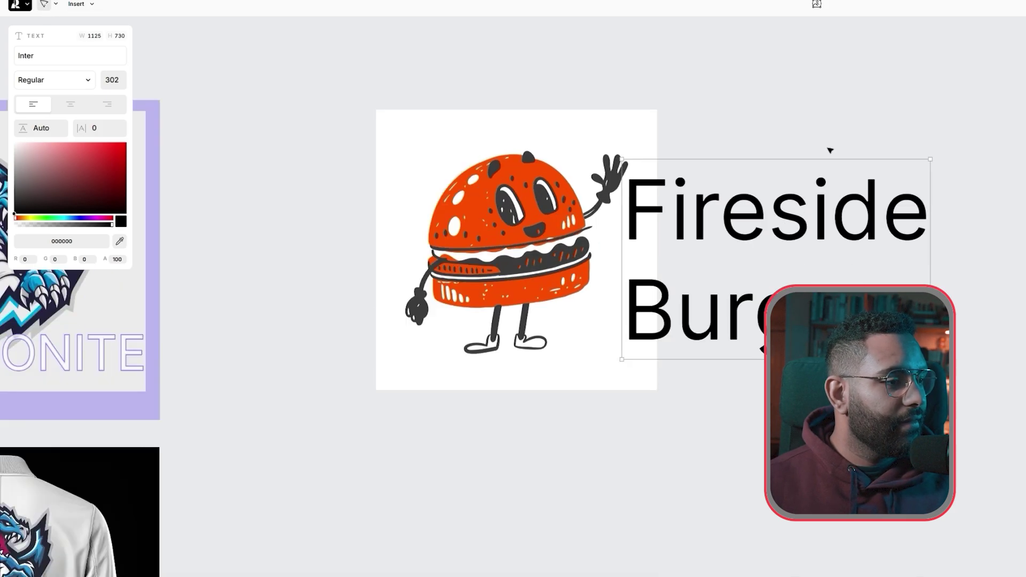
scroll(980, 268, down, 3)
Step: Add a new frame below the burger image and set its proportions to 2:1
click(732, 378)
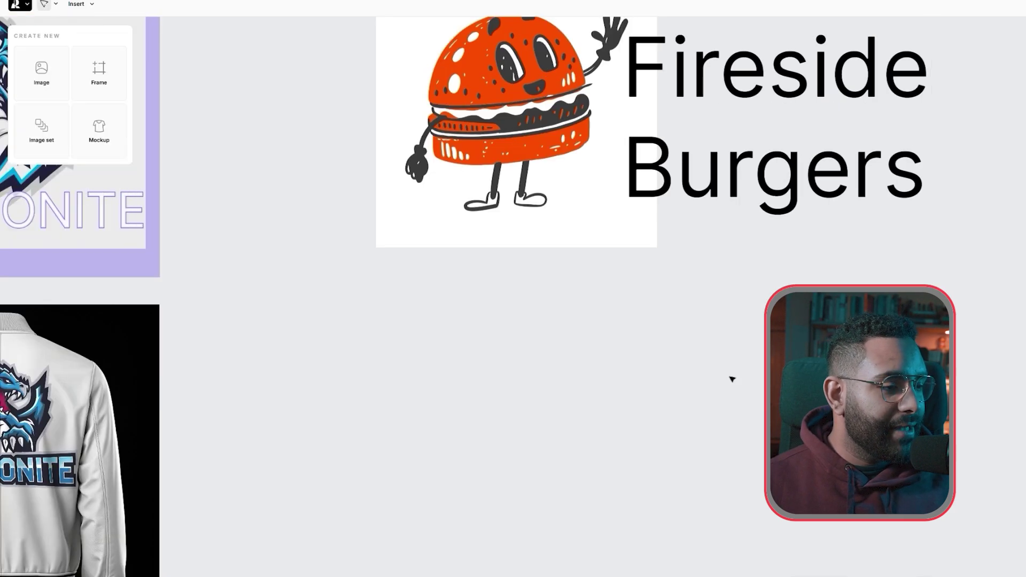
click(99, 69)
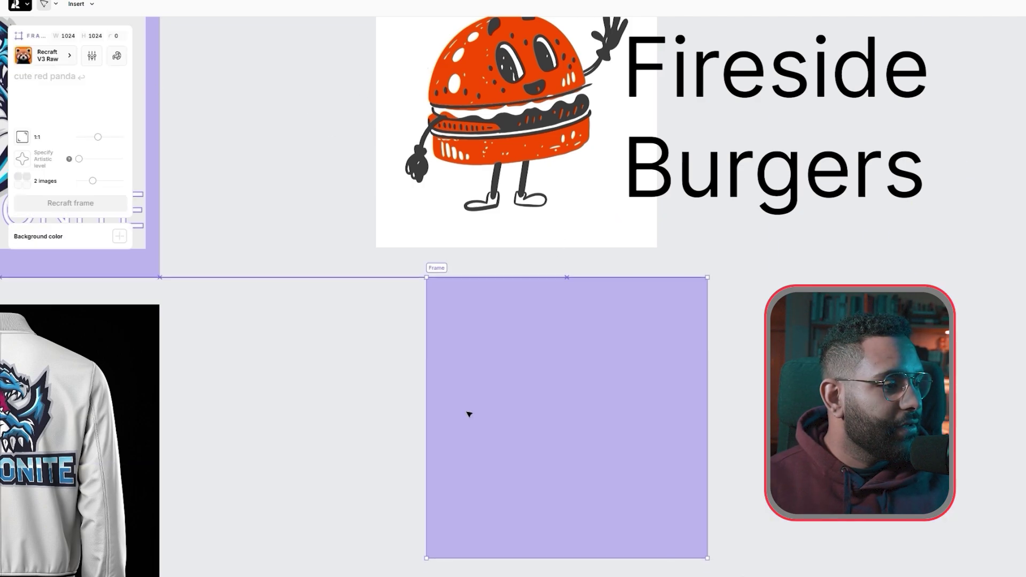
mouse_move(467, 404)
mouse_down()
mouse_move(490, 404)
mouse_move(478, 403)
mouse_up()
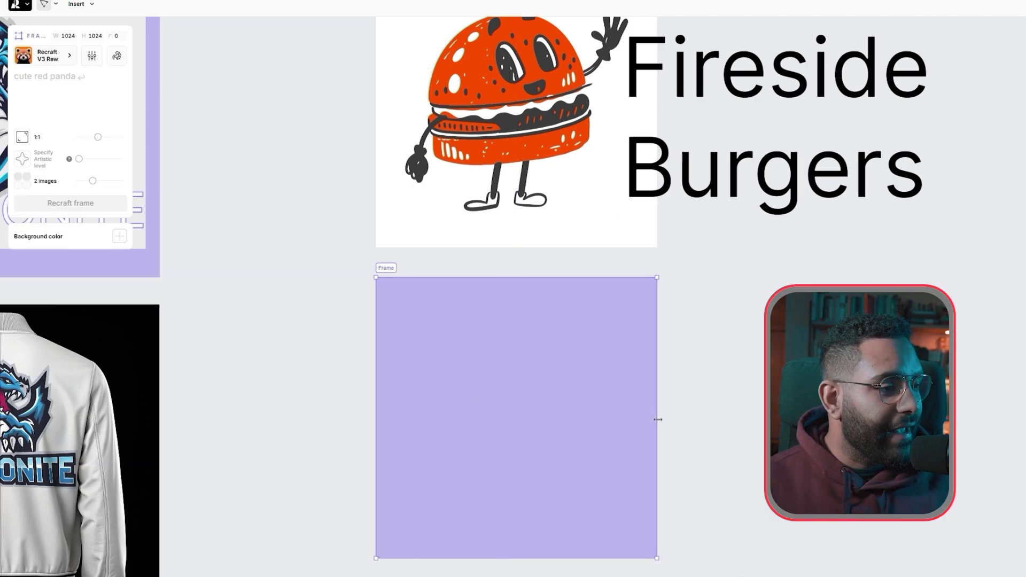
drag(658, 420, 649, 397)
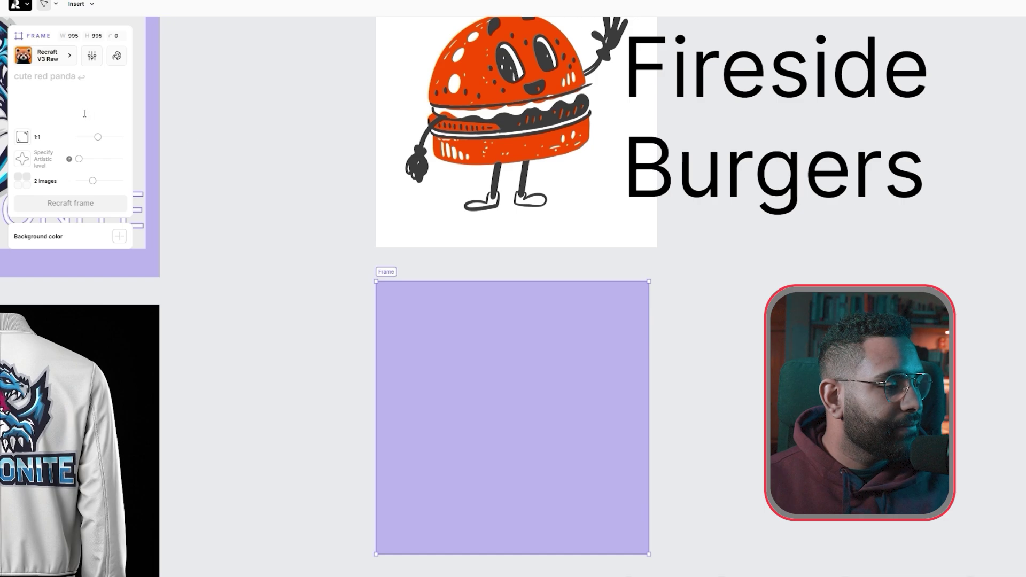
drag(99, 138, 78, 145)
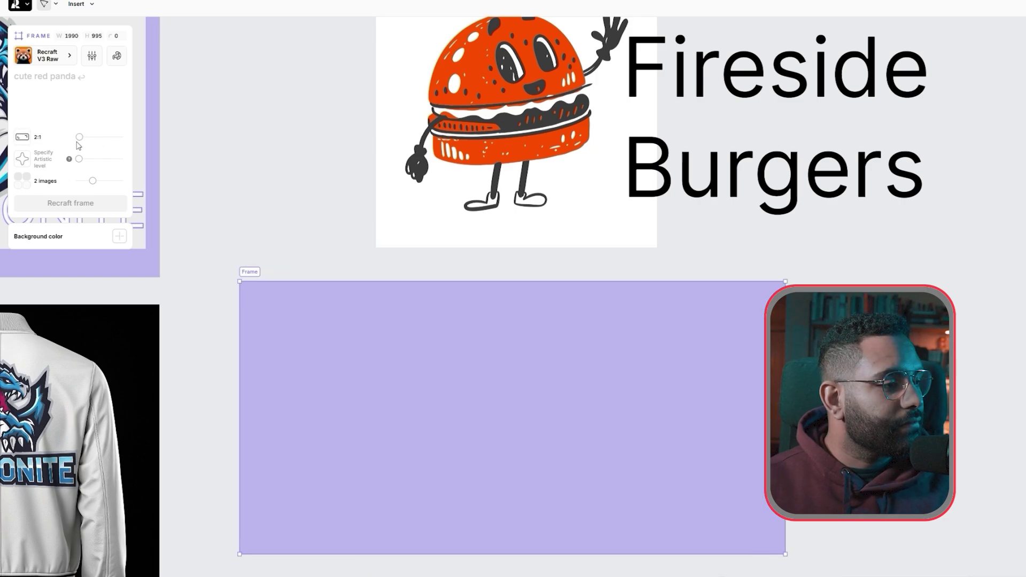
drag(300, 294, 462, 331)
Step: Move the burger and text into the 2:1 frame and scale them down to fit
drag(547, 292, 737, 95)
drag(736, 94, 732, 418)
drag(925, 291, 897, 305)
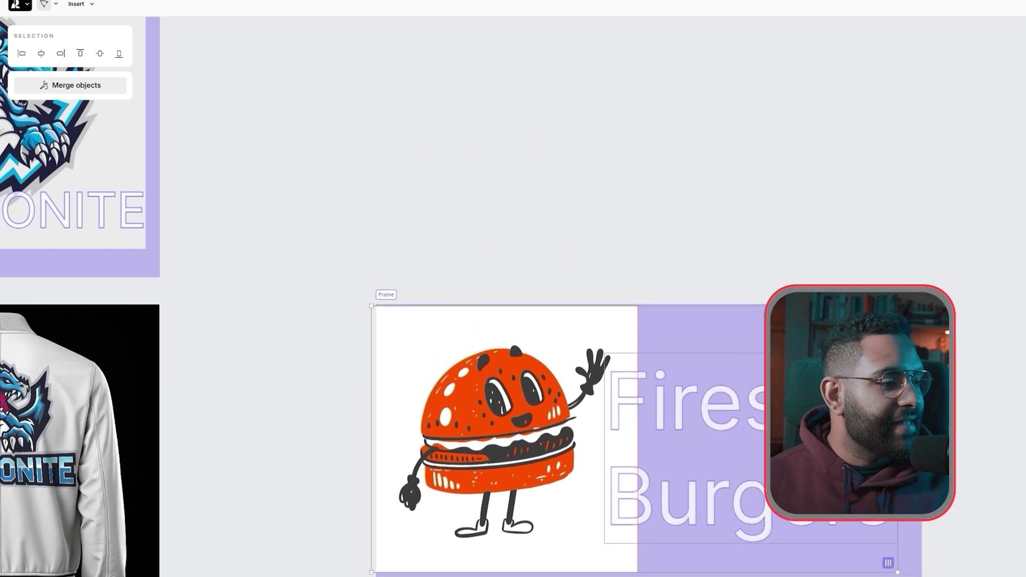
drag(855, 363, 867, 362)
click(386, 294)
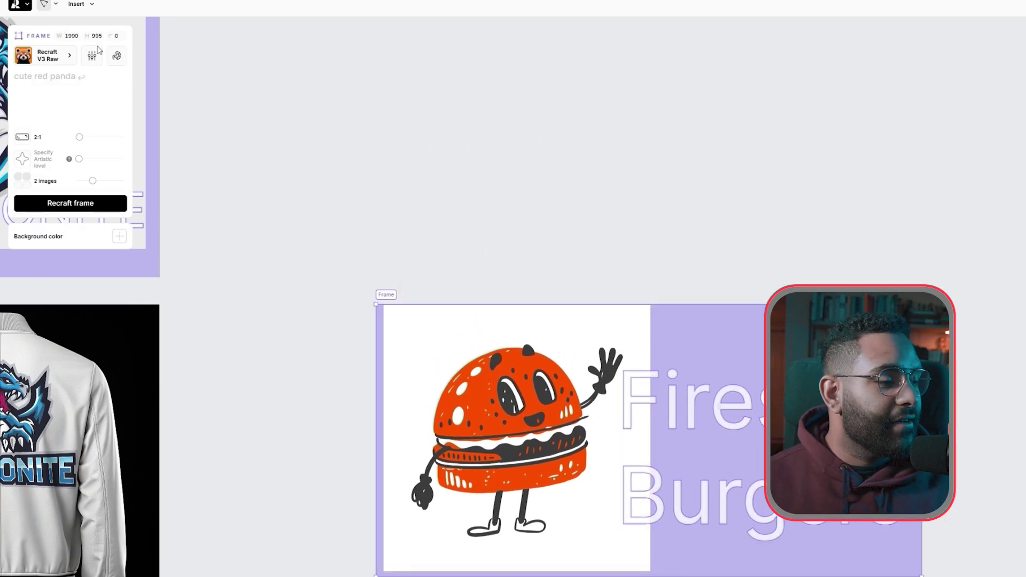
Step: Regenerate the frame in the Resturant style with the prompt 'Fast food funny font'
click(61, 57)
click(292, 126)
click(29, 79)
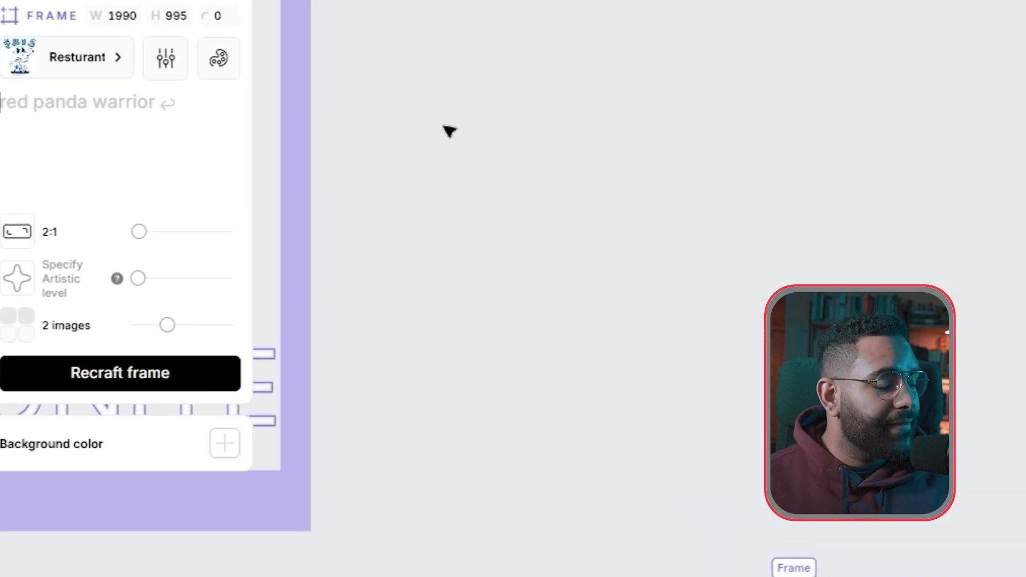
text(Fasf)
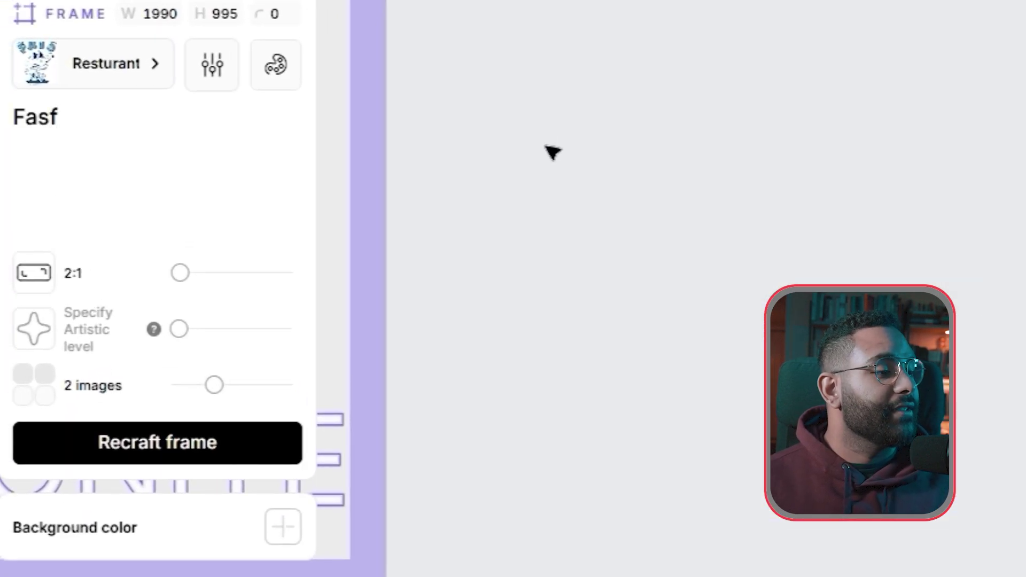
key(BackSpace)
text(t food )
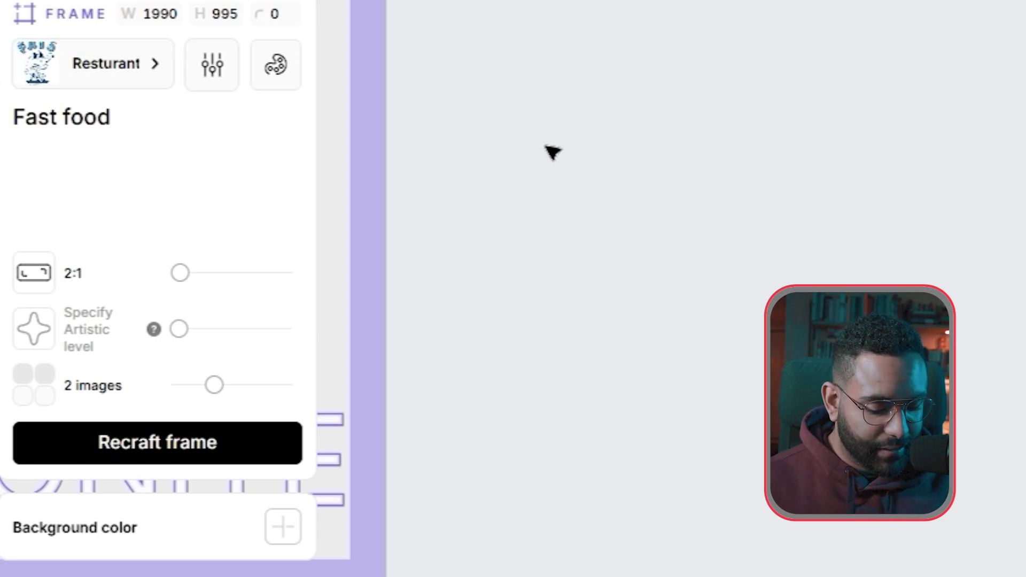
text(funnty)
key(BackSpace)
key(BackSpace)
key(BackSpace)
text(y fo)
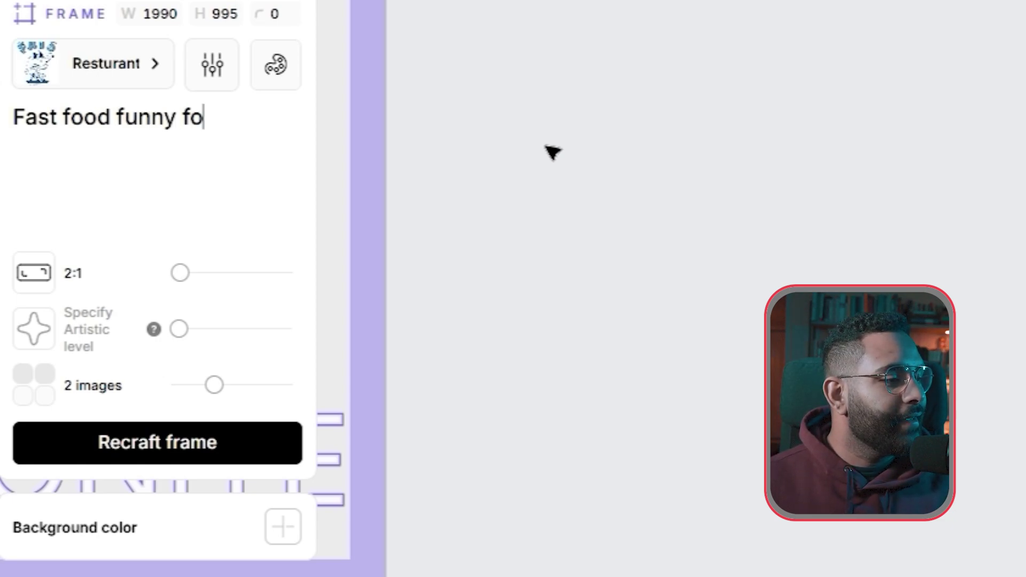
text(nt)
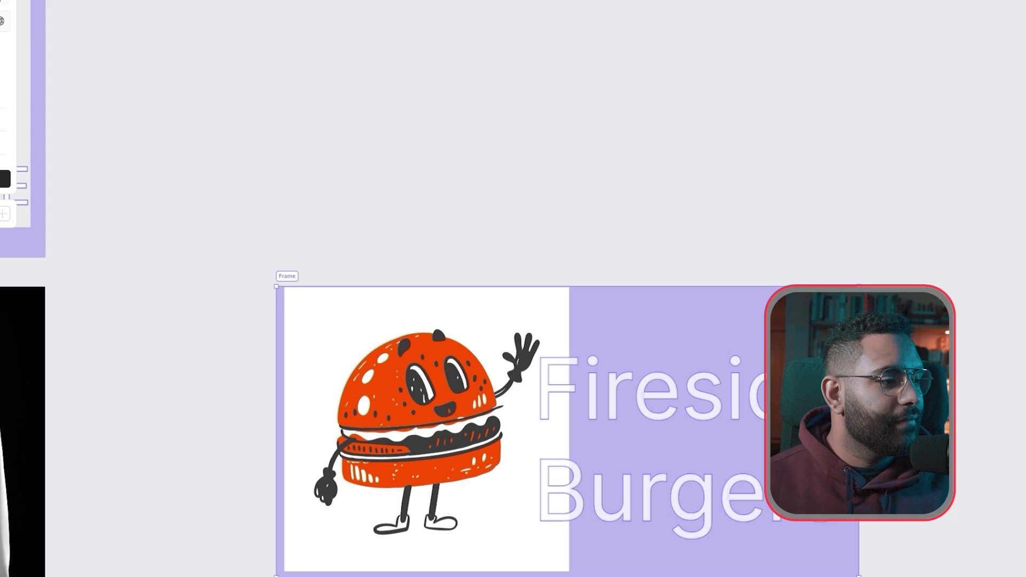
key(Return)
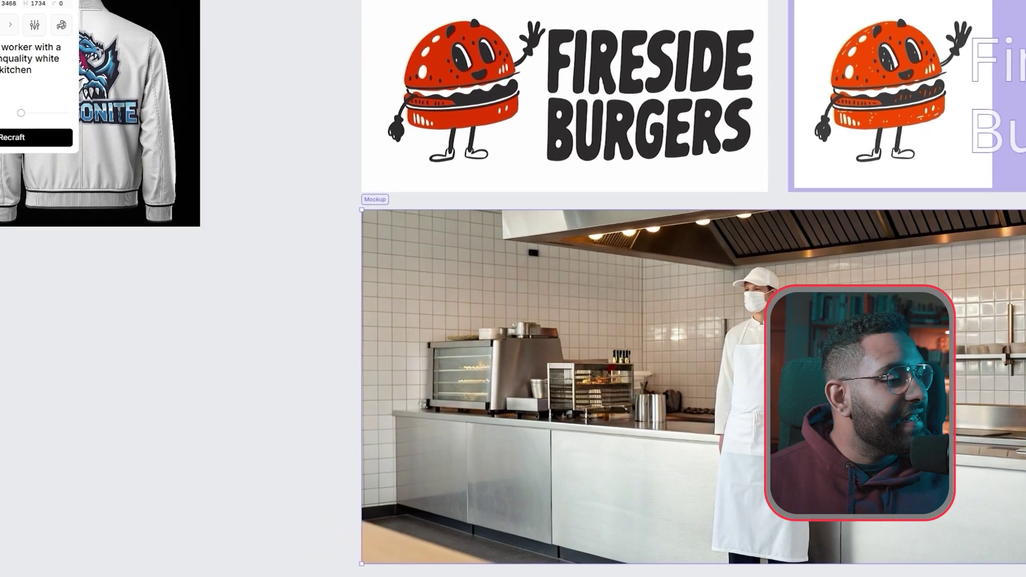
Step: Enter the mockup prompt 'Close up of a' and make the apron mockup square
text(Close u)
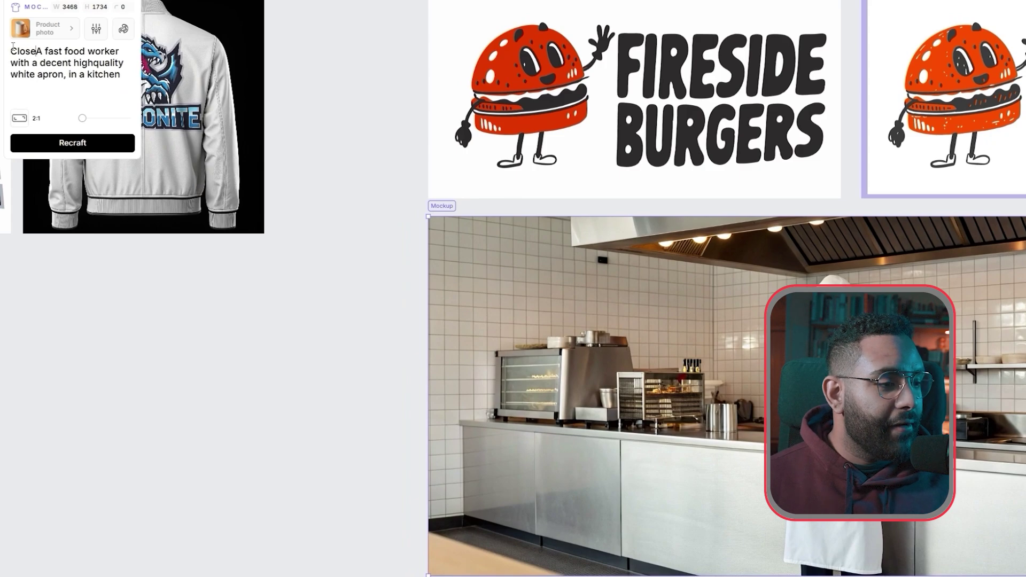
text(p of a)
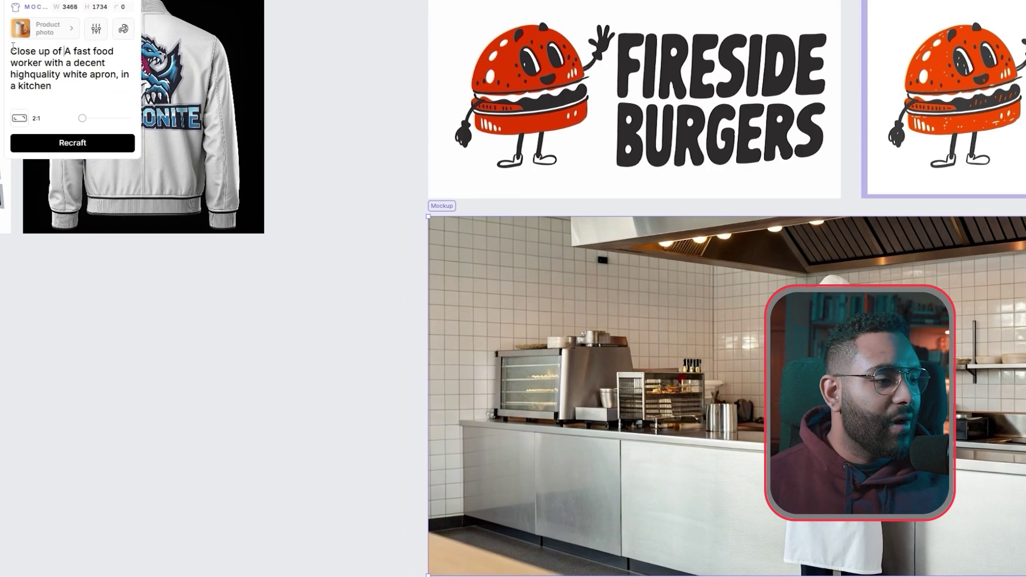
key(BackSpace)
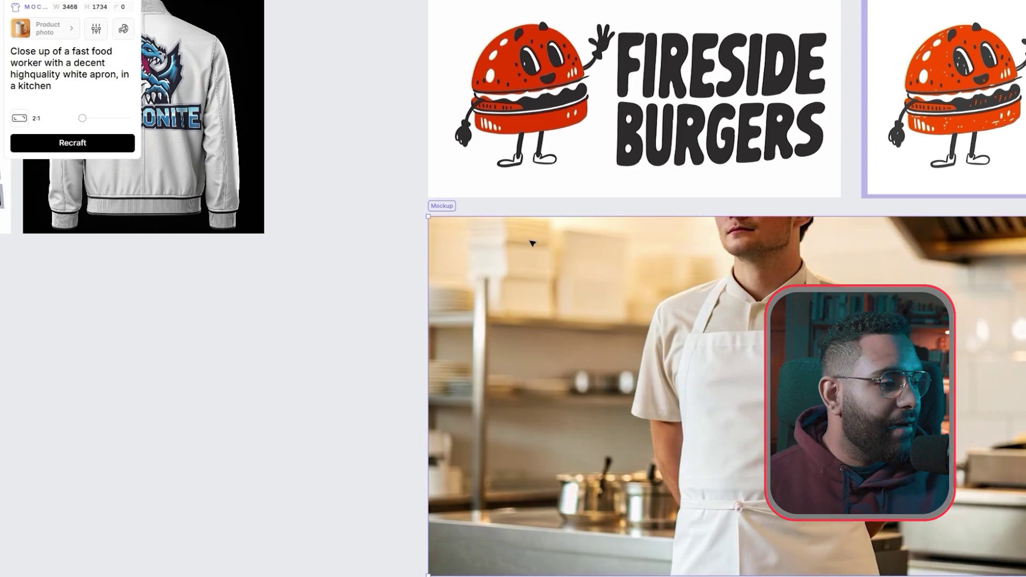
drag(83, 118, 103, 118)
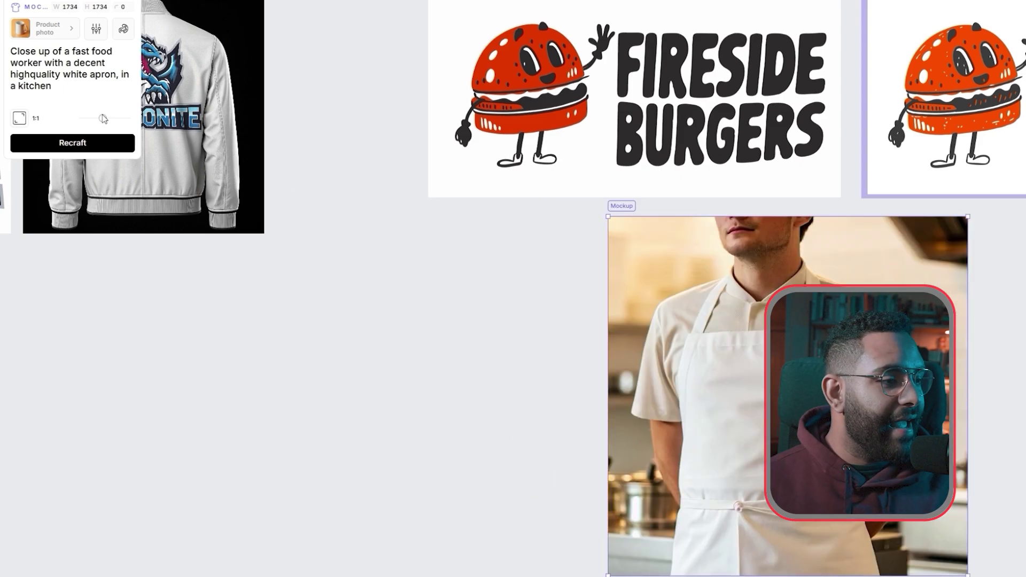
Step: Place the Fireside Burgers logo on the apron mockup and remove its white background
drag(919, 409, 336, 422)
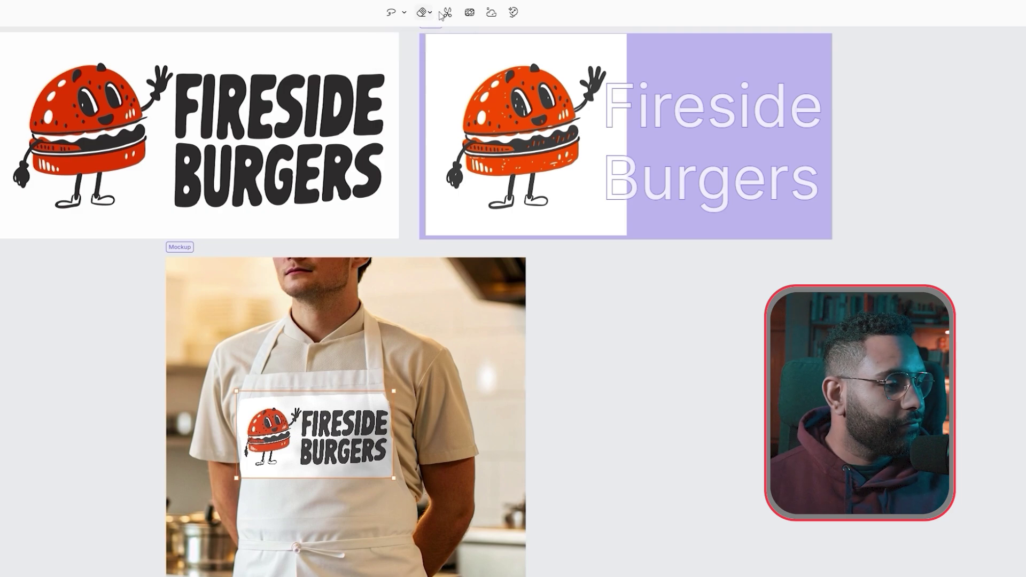
click(451, 16)
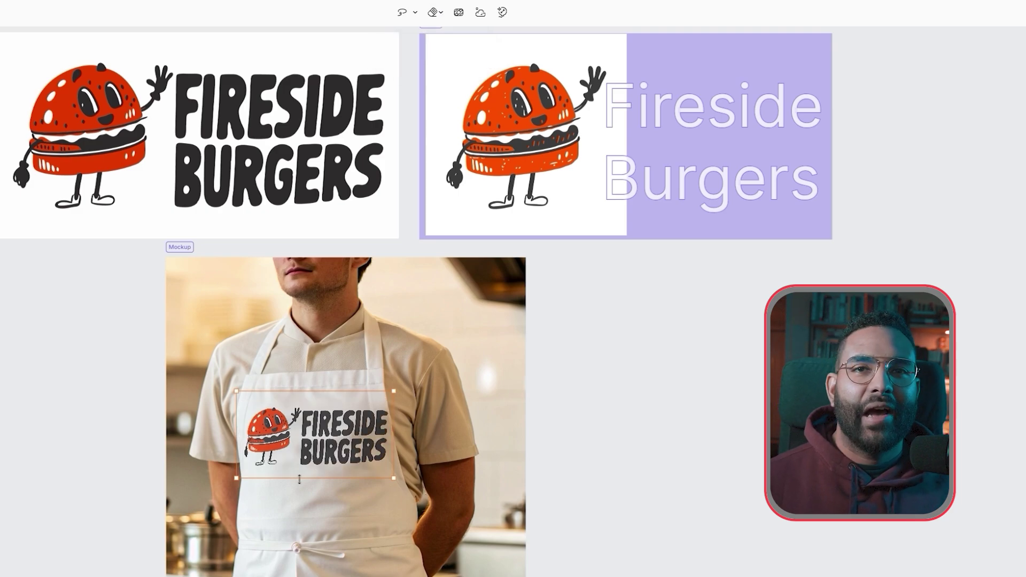
scroll(296, 478, up, 5)
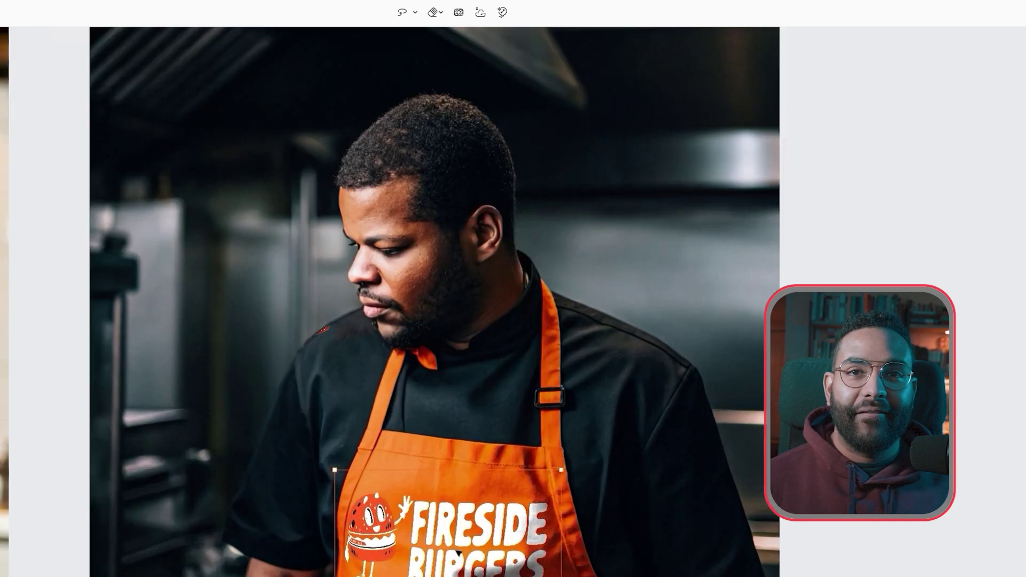
scroll(465, 551, up, 4)
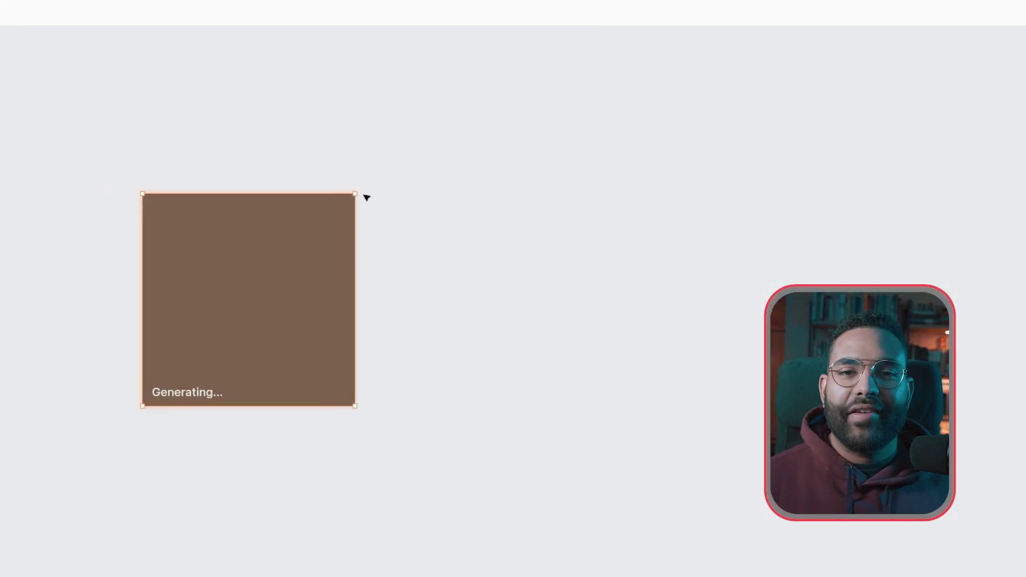
Step: Change the hourglass logo's dark green vector colour to dark teal
drag(354, 193, 526, 23)
scroll(426, 241, up, 2)
click(630, 309)
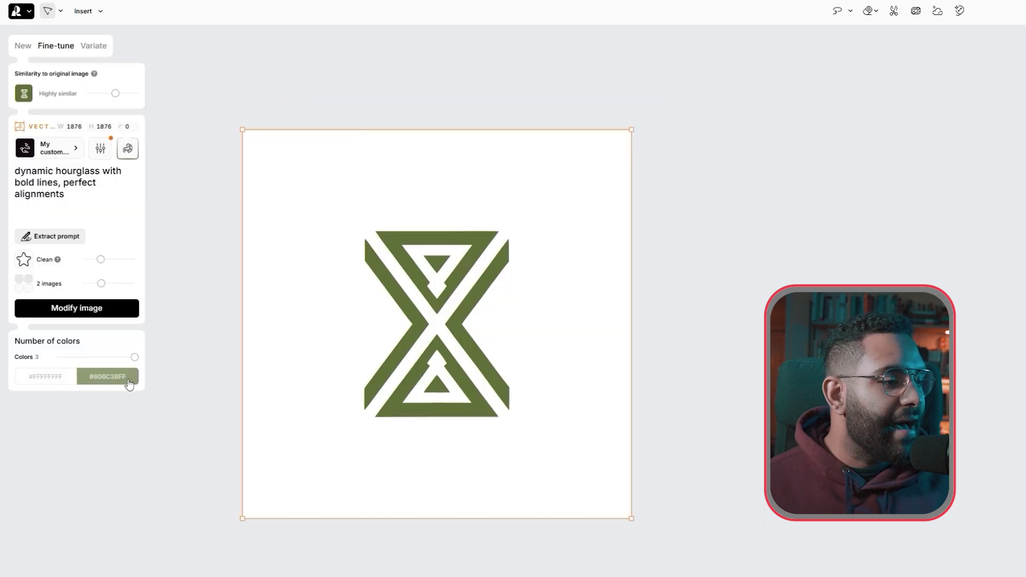
click(130, 383)
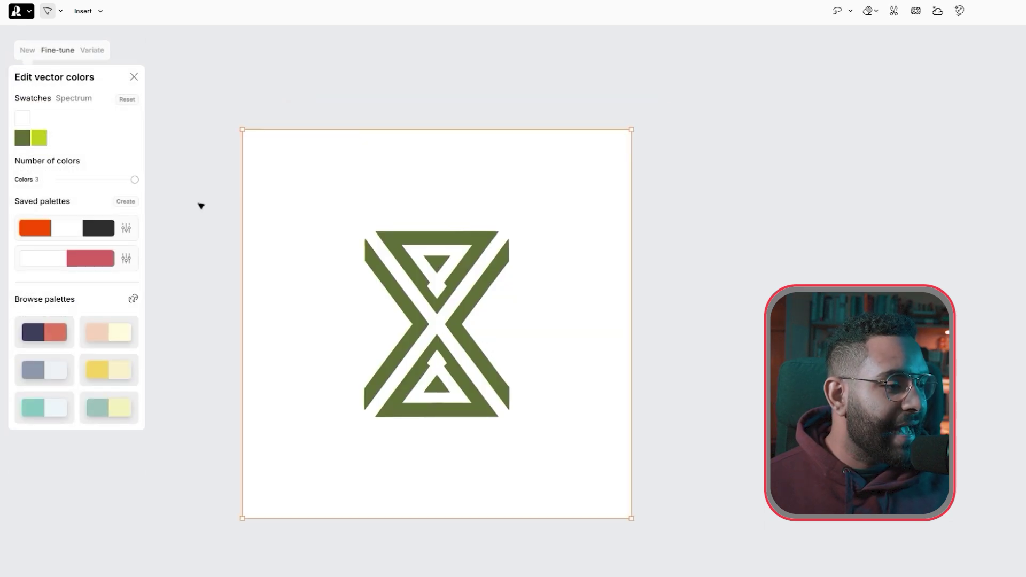
click(22, 137)
drag(229, 158, 215, 159)
drag(227, 107, 261, 116)
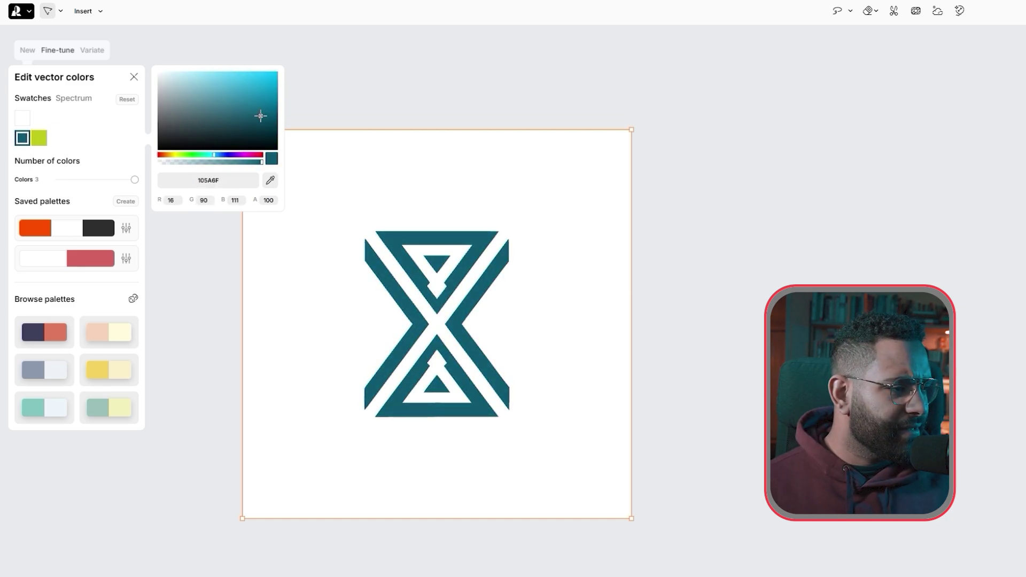
click(440, 180)
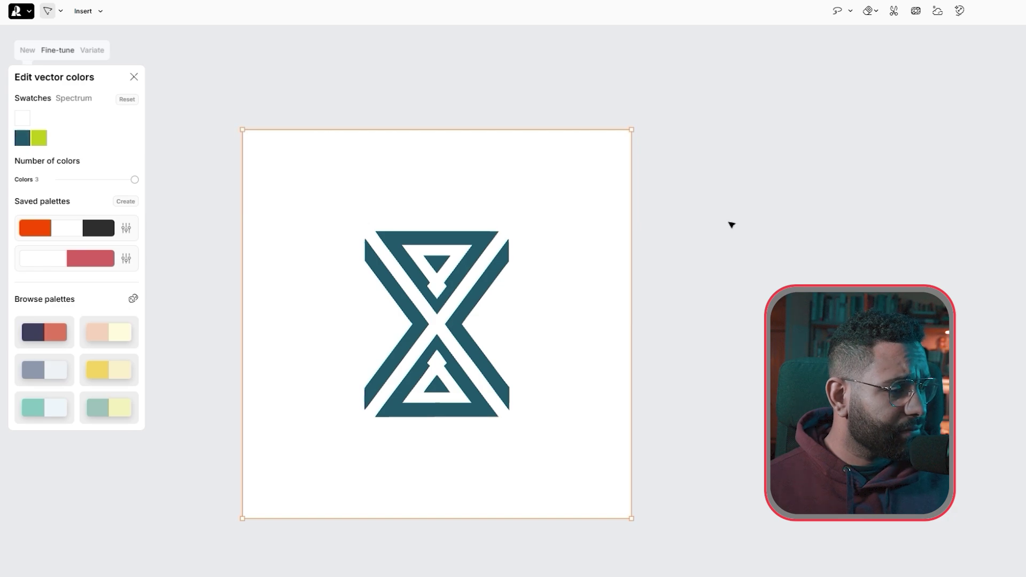
Step: Shift the logo's yellow-green second colour to a darker blue-teal shade
click(45, 141)
mouse_move(230, 128)
mouse_down()
mouse_move(213, 115)
mouse_move(223, 118)
mouse_up()
drag(219, 156, 215, 156)
drag(225, 110, 236, 124)
Step: Add 'Time Catalyst Consulting' text and place it right beside the hourglass logo
click(674, 285)
text(Time)
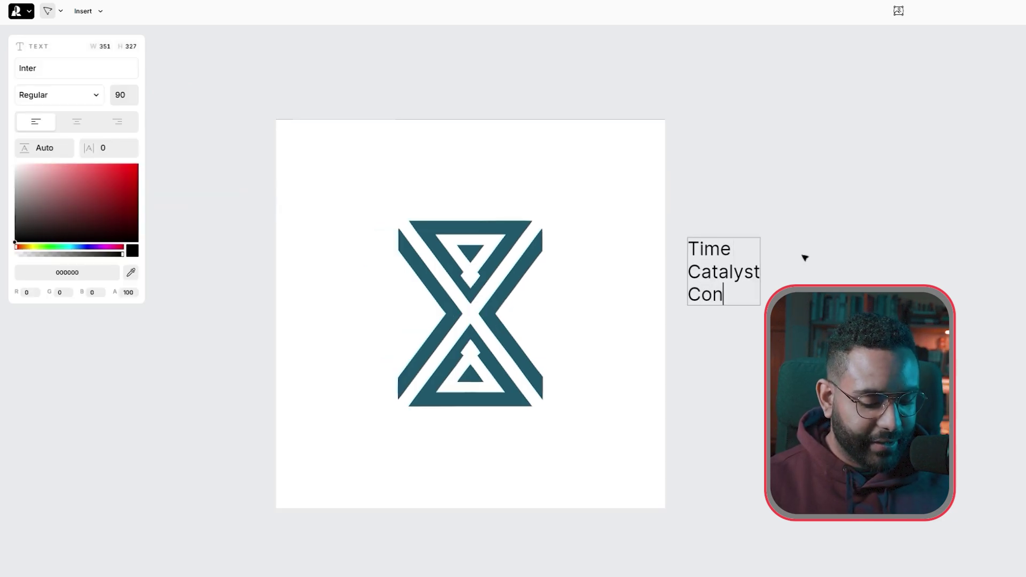
click(791, 253)
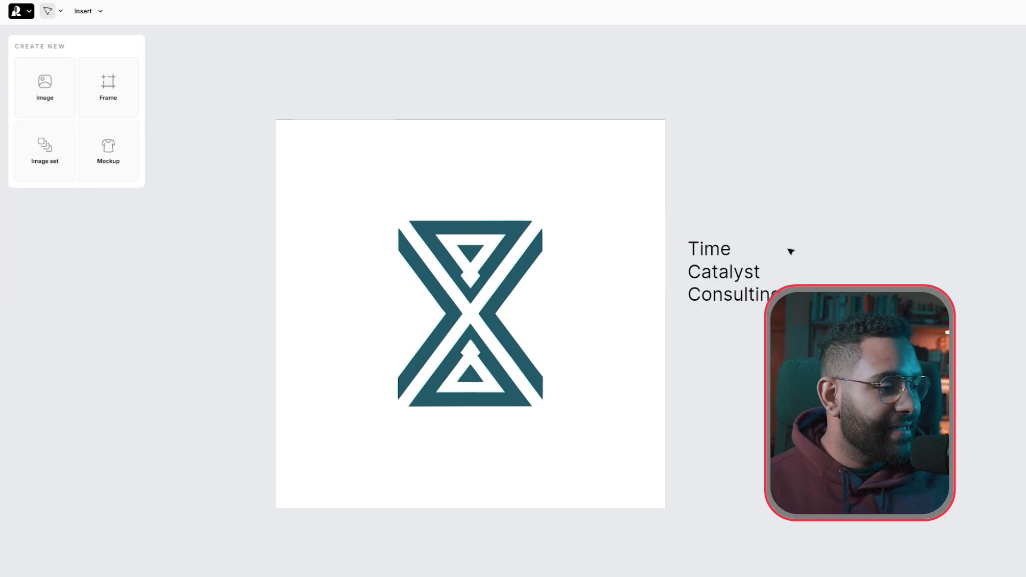
drag(756, 279, 747, 425)
drag(733, 380, 837, 372)
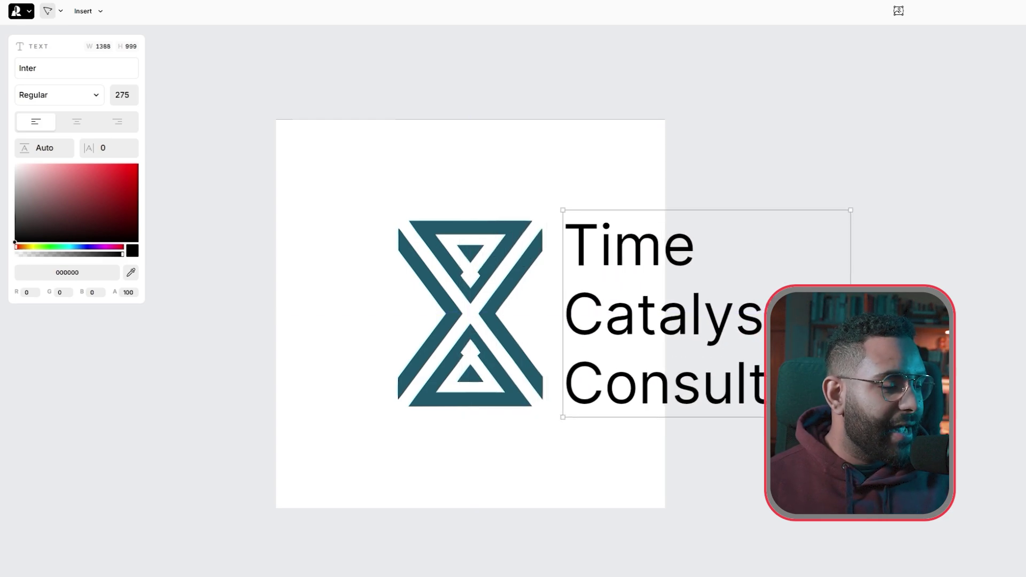
Step: Create a frame level with the logo, widen it to 14:10, and move the logo and text inside
click(204, 101)
key(f)
drag(959, 306, 968, 185)
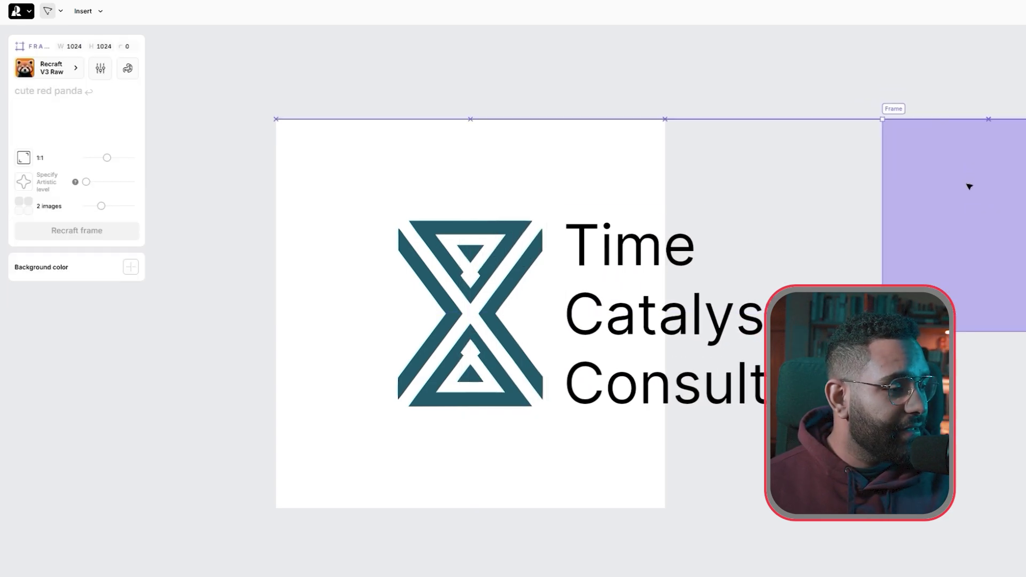
drag(1025, 331, 1025, 511)
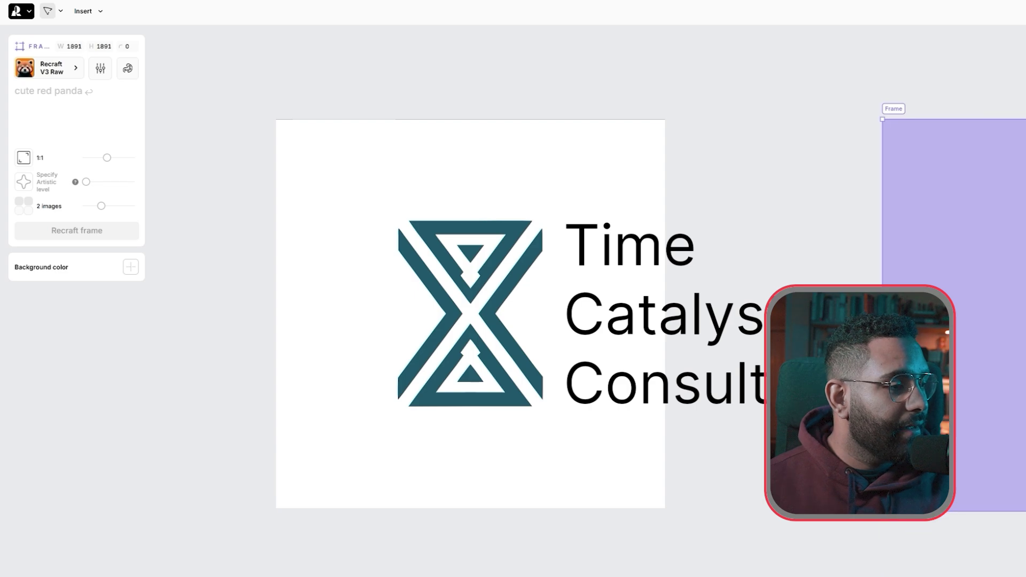
drag(940, 509, 940, 515)
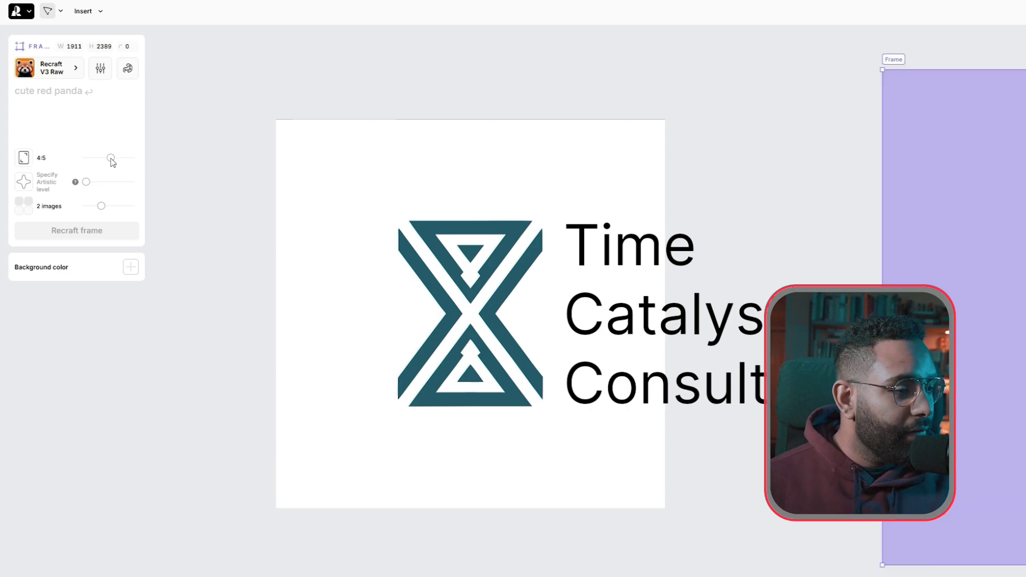
drag(109, 162, 99, 165)
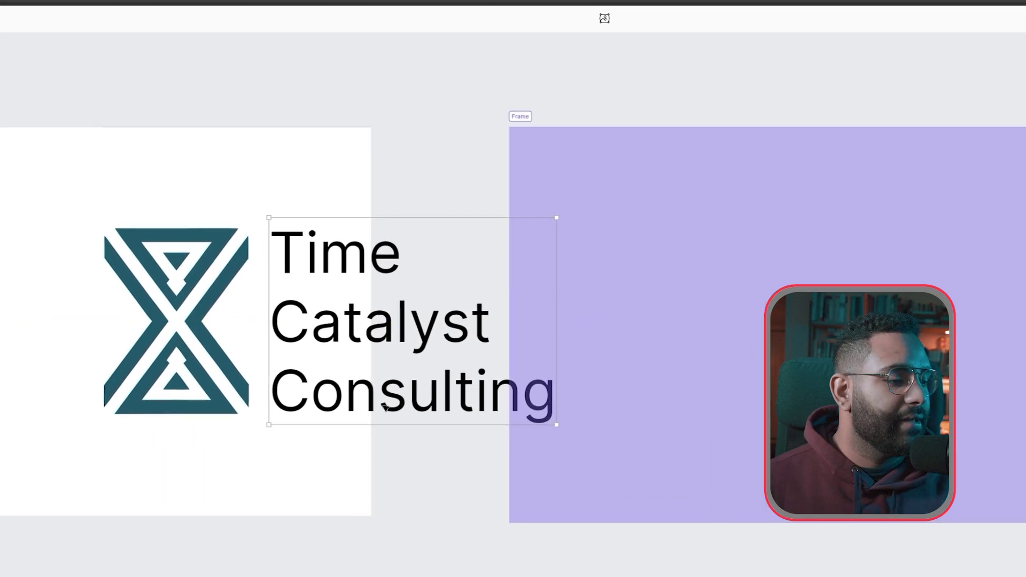
drag(133, 350, 618, 357)
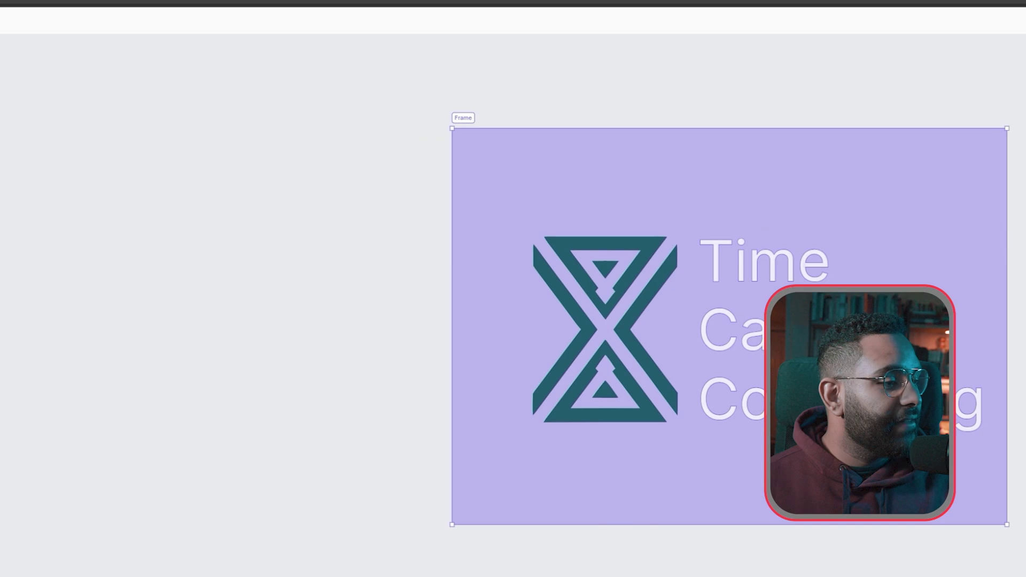
Step: Apply the custom line-art style with the prompt 'Modern business, luxury font'
click(3, 77)
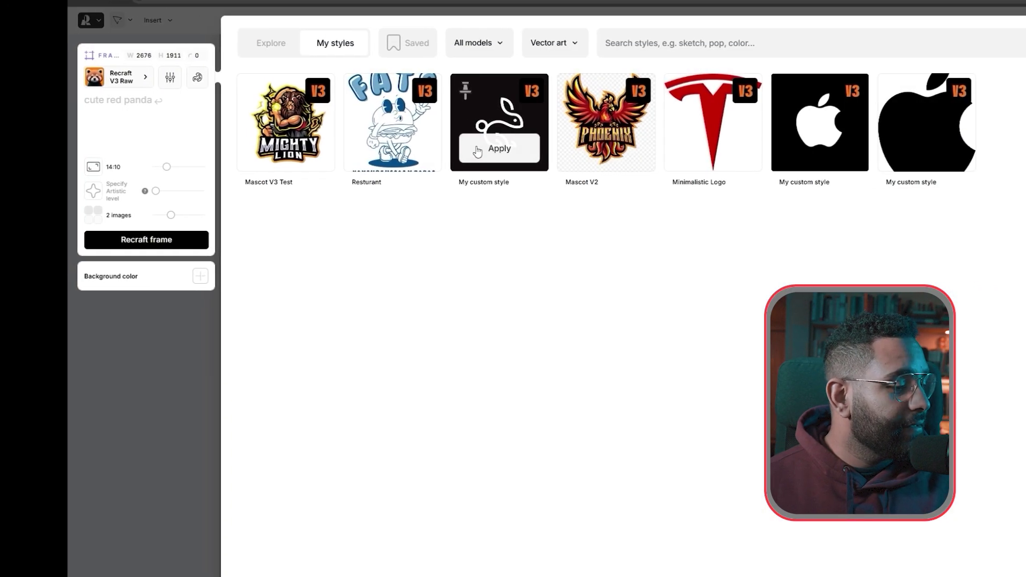
click(479, 153)
click(169, 109)
text(Modern bus)
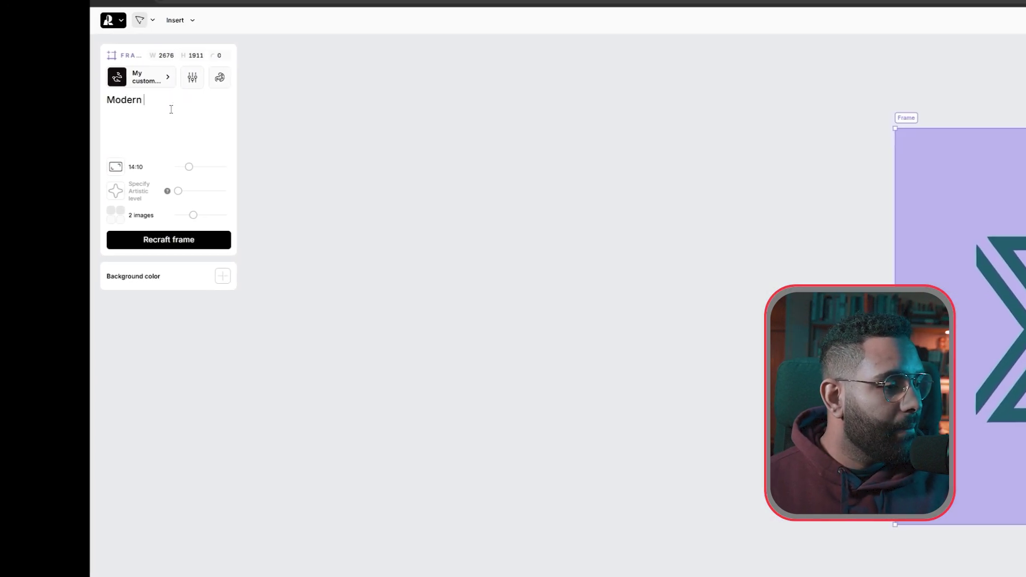
text(iness, luxury font)
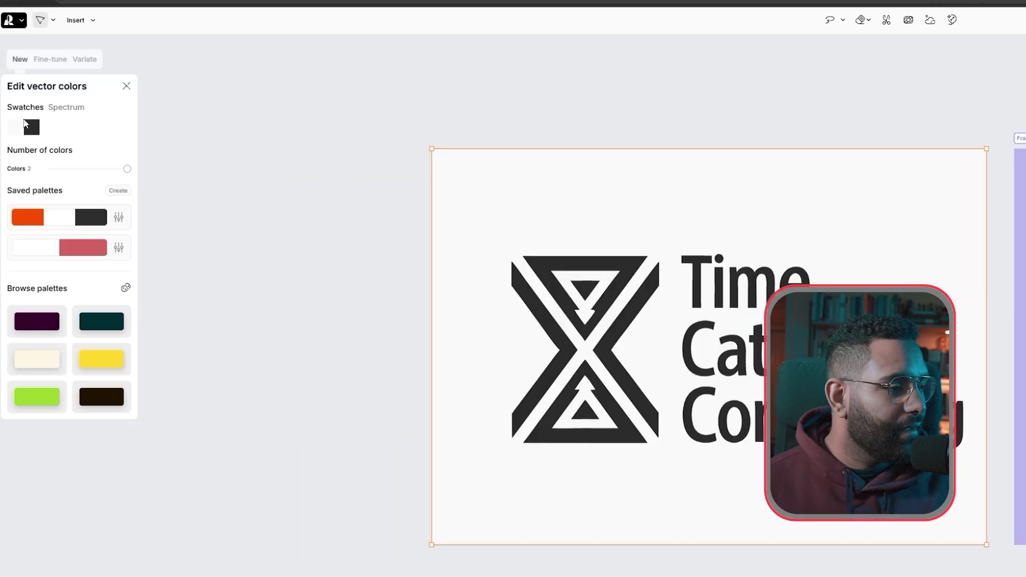
Step: Recolour the logo's dark colour to navy blue 163A70
click(33, 128)
mouse_move(162, 113)
mouse_down()
mouse_move(238, 60)
mouse_move(295, 103)
mouse_move(300, 139)
mouse_move(259, 119)
mouse_move(253, 100)
mouse_up()
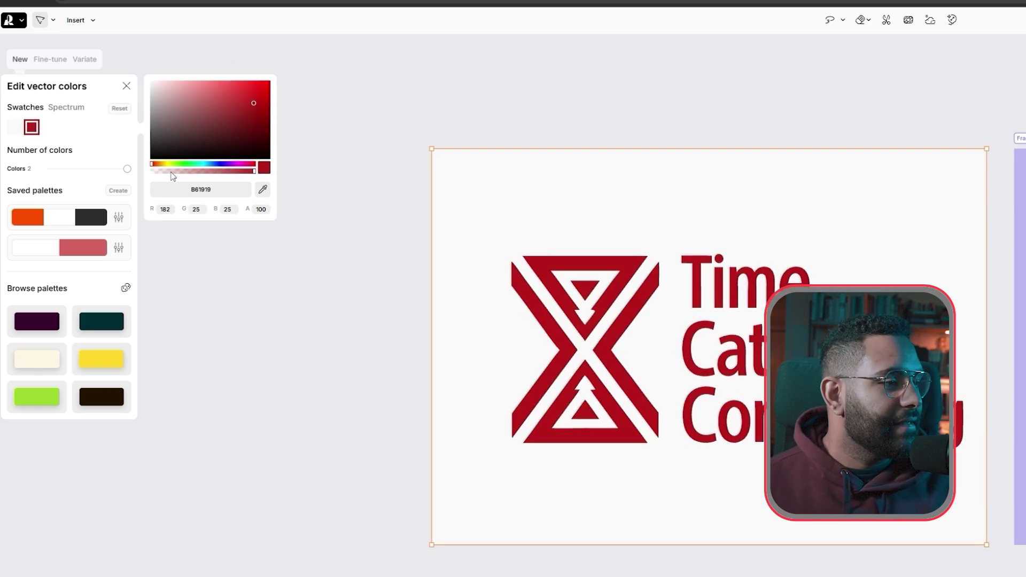
drag(185, 169, 213, 167)
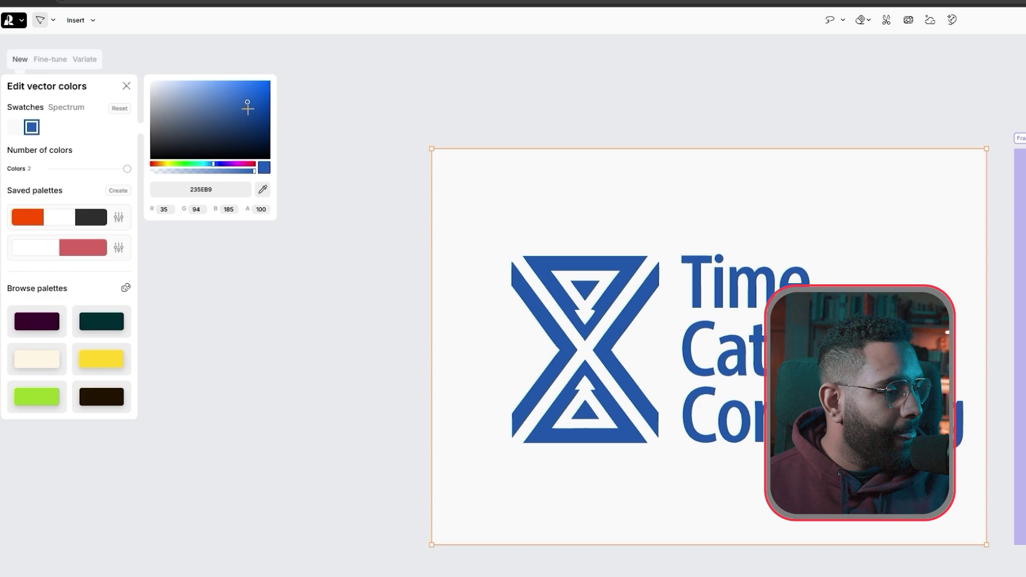
mouse_move(247, 108)
mouse_down()
mouse_move(247, 131)
mouse_move(244, 112)
mouse_up()
Step: Draw and enlarge a new mockup area below the logo and begin its business card prompt
click(364, 334)
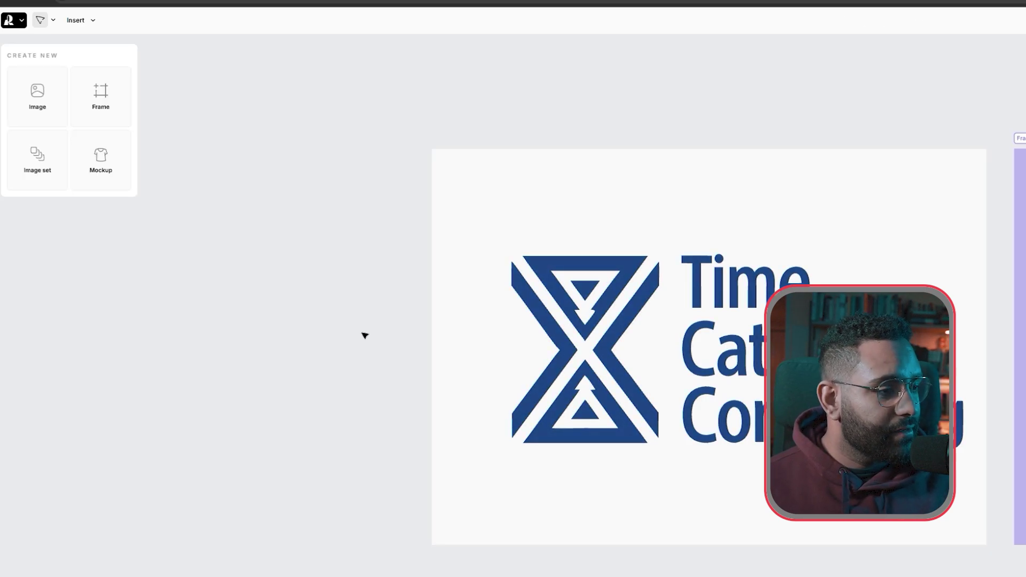
drag(846, 335, 492, 283)
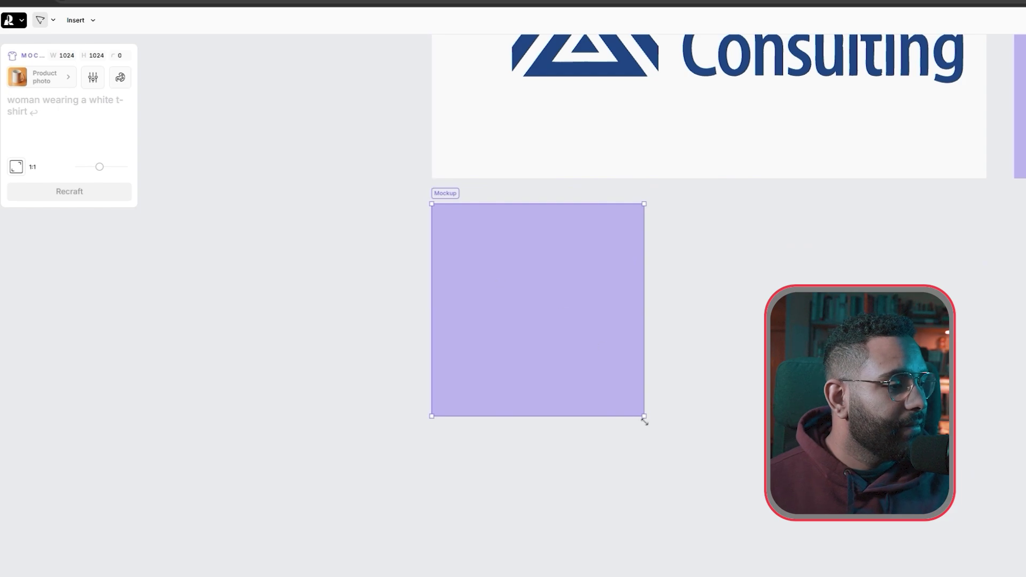
drag(645, 419, 989, 454)
drag(989, 454, 1002, 454)
click(77, 115)
text(Bu)
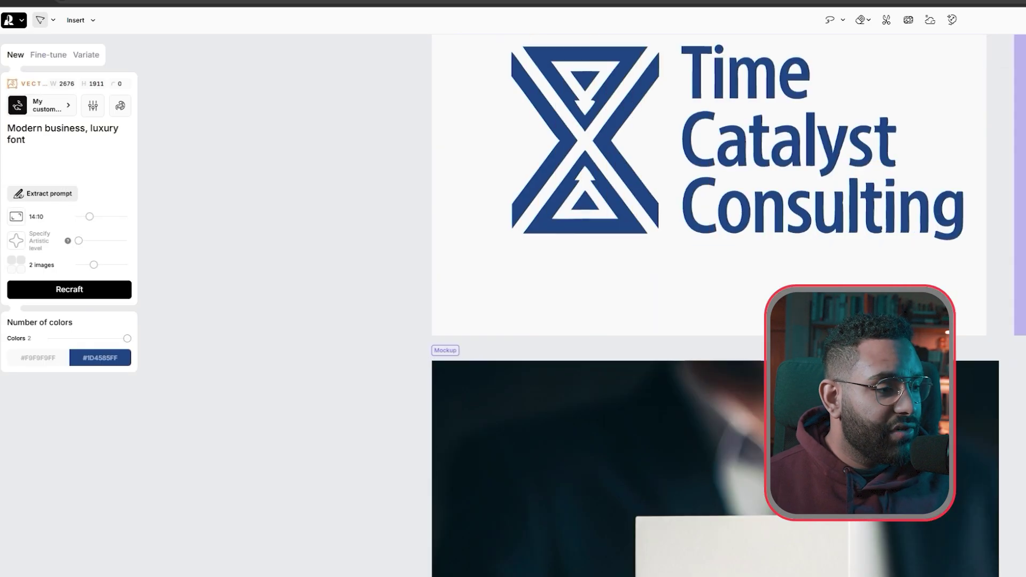
scroll(716, 320, down, 5)
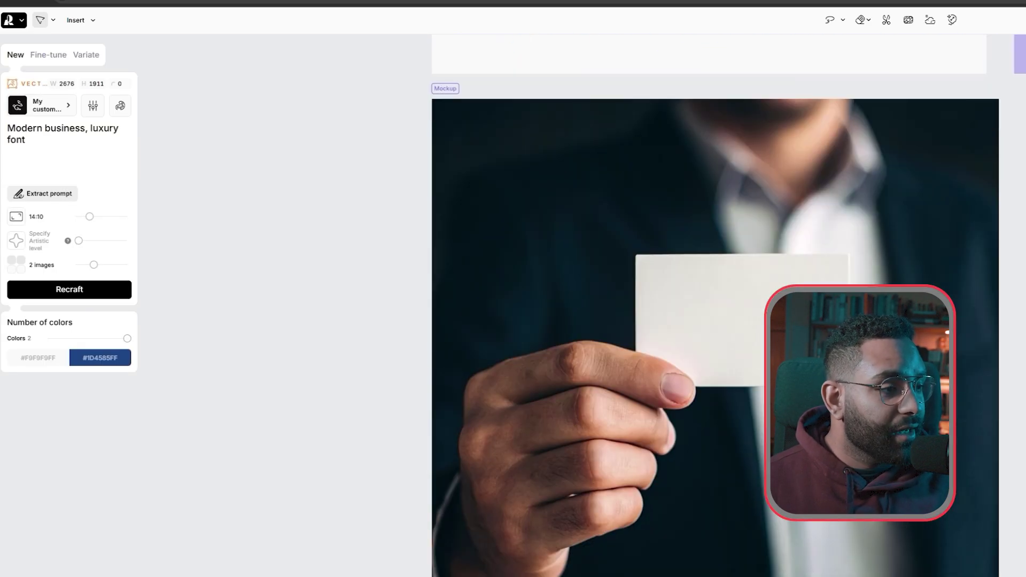
Step: Place the Time Catalyst Consulting logo on the business card and size it to fit
drag(1025, 374, 837, 350)
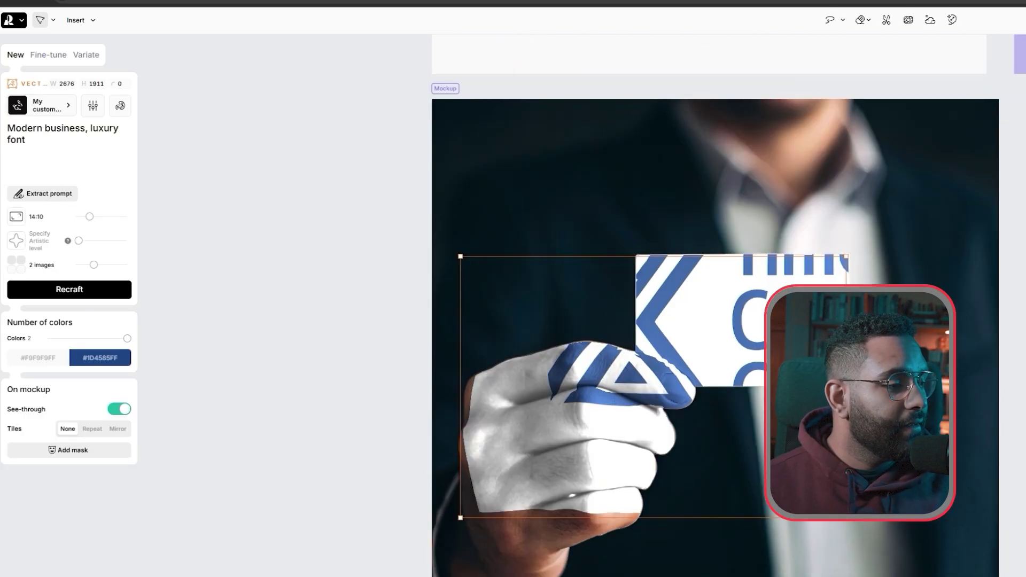
drag(852, 257, 653, 430)
drag(548, 480, 724, 341)
drag(798, 269, 919, 230)
drag(787, 293, 744, 318)
drag(846, 256, 792, 282)
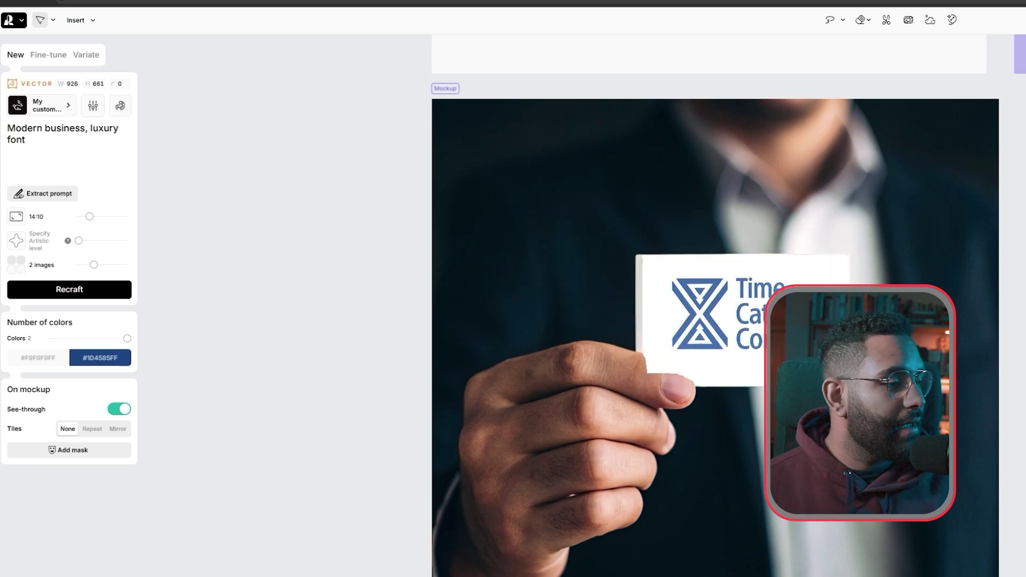
drag(770, 315, 767, 316)
click(877, 358)
scroll(768, 321, up, 6)
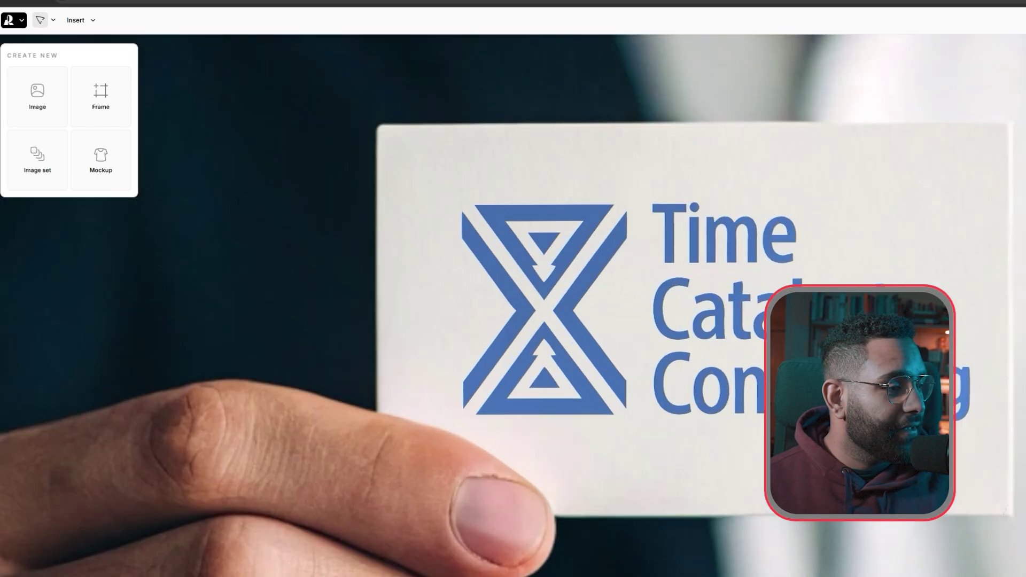